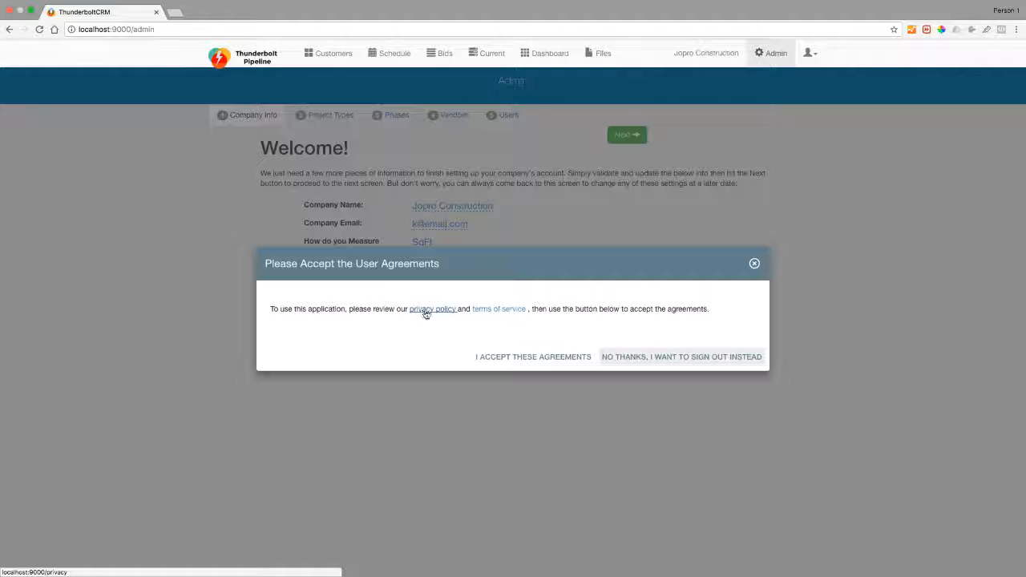
Accept the user agreements and check the company name and email fields, leaving them unchanged.
{"action": "left_click", "coordinate": [516, 357]}
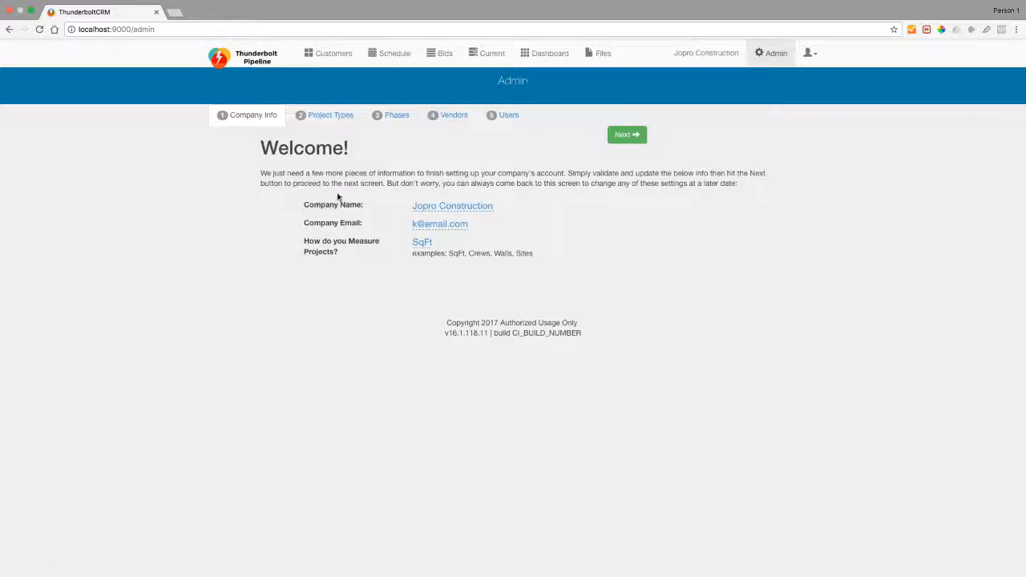
{"action": "left_click", "coordinate": [459, 206]}
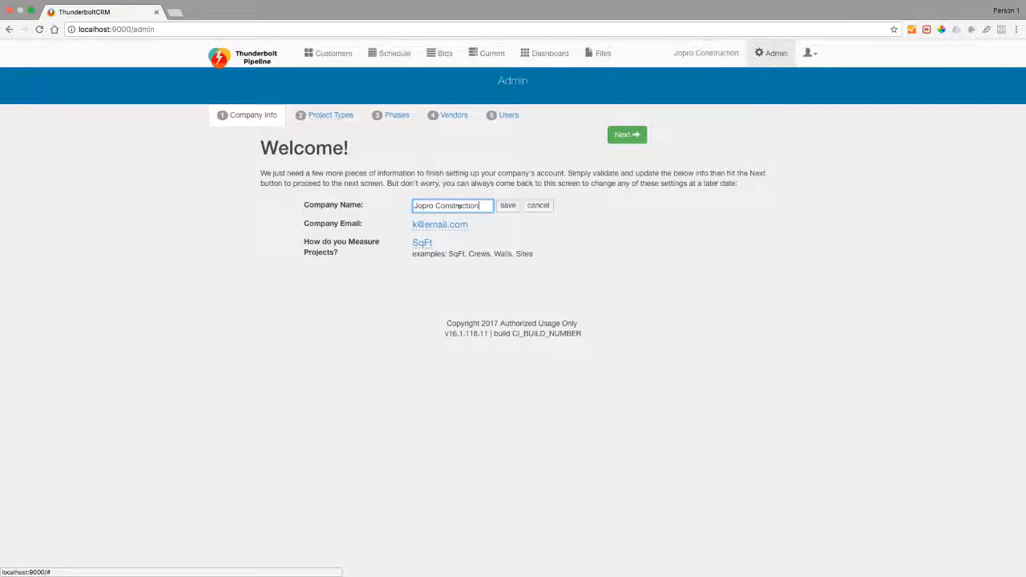
{"action": "left_click", "coordinate": [531, 206]}
{"action": "left_click", "coordinate": [423, 224]}
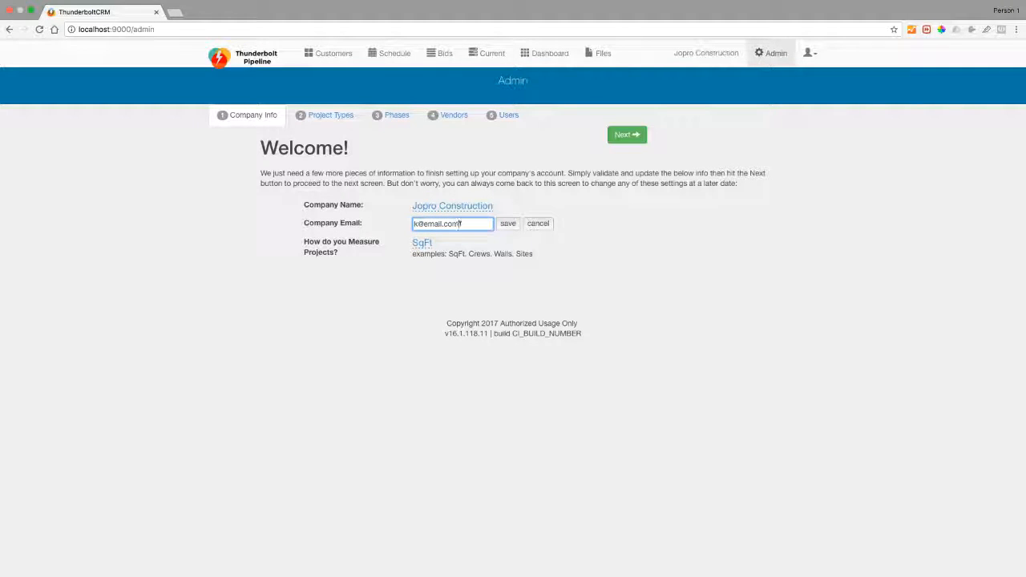
{"action": "left_click", "coordinate": [537, 225]}
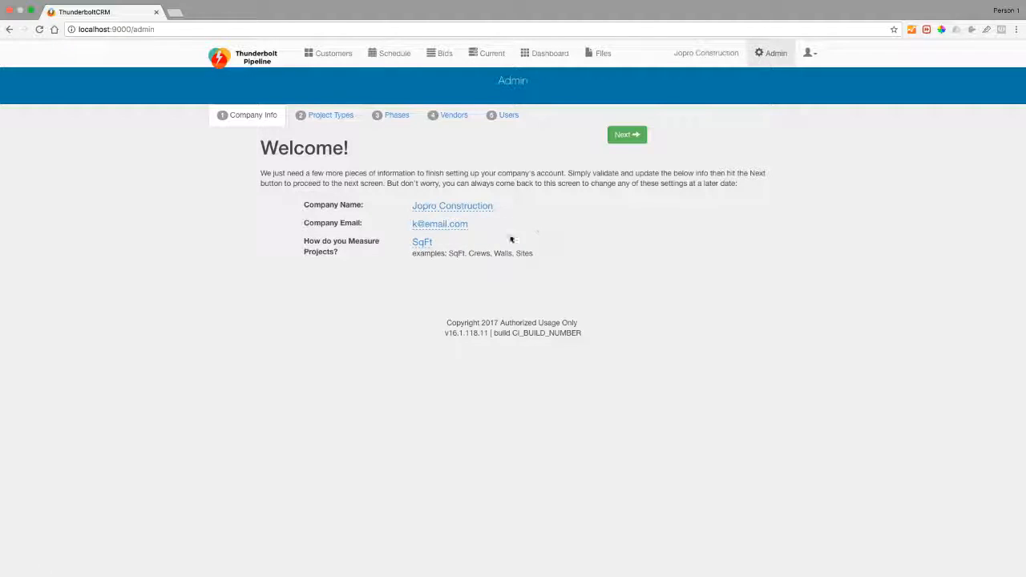
Change the project measure to Sites, restore it to SqFt, and continue to Project Types.
{"action": "left_click", "coordinate": [421, 247]}
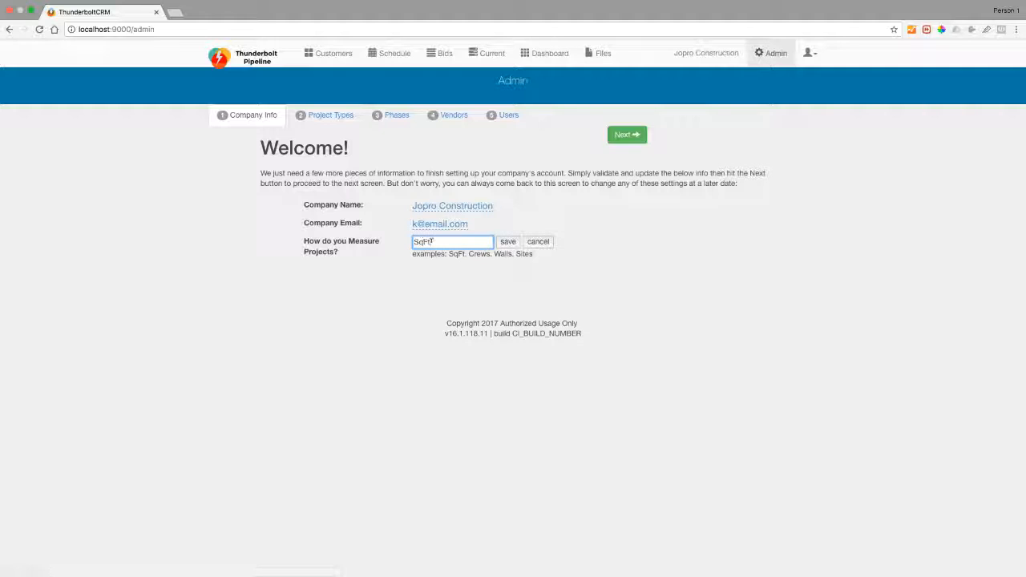
{"action": "left_click_drag", "start_coordinate": [431, 242], "coordinate": [400, 240]}
{"action": "type", "text": "Sites"}
{"action": "left_click", "coordinate": [506, 244]}
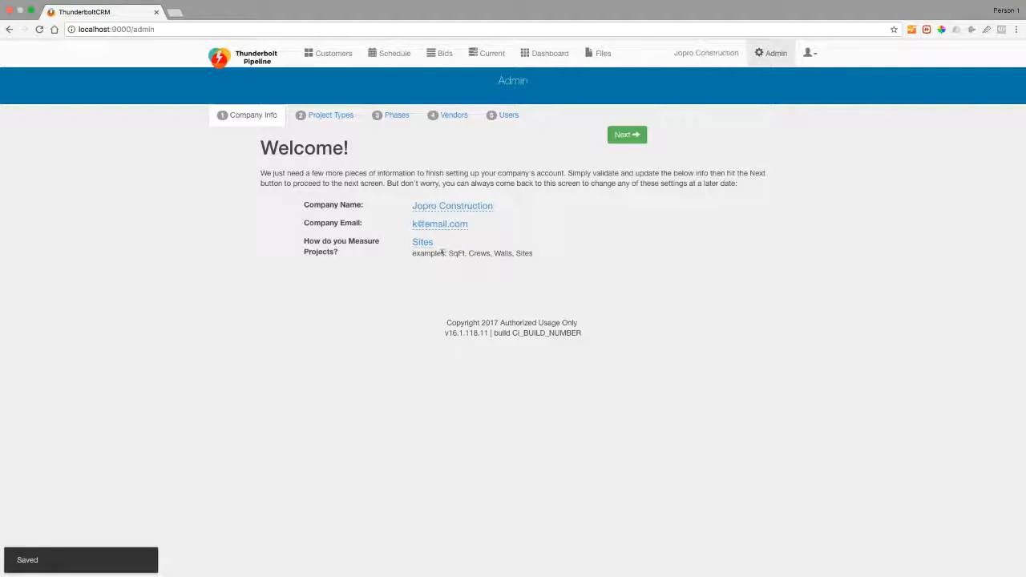
{"action": "left_click", "coordinate": [421, 243]}
{"action": "double_click", "coordinate": [425, 242]}
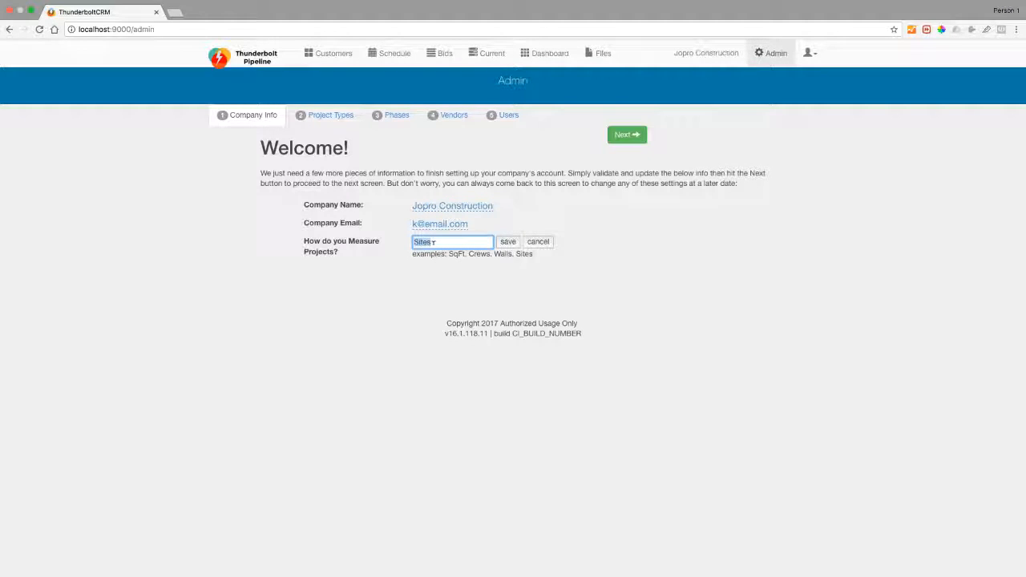
{"action": "type", "text": "SqFt"}
{"action": "left_click", "coordinate": [506, 243]}
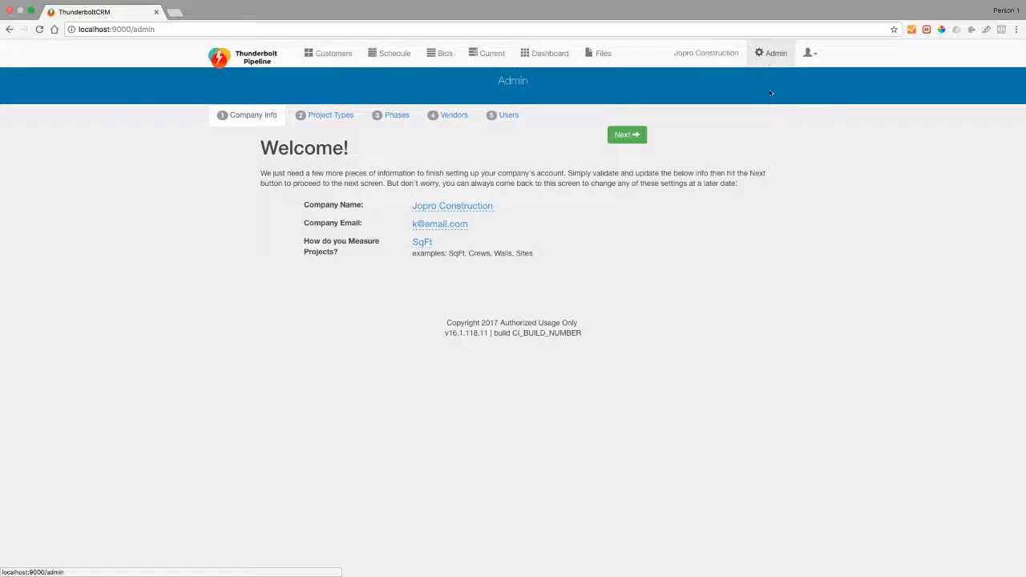
{"action": "left_click", "coordinate": [625, 135]}
Add Steel Construction and Wood Construction as project types.
{"action": "left_click", "coordinate": [398, 211]}
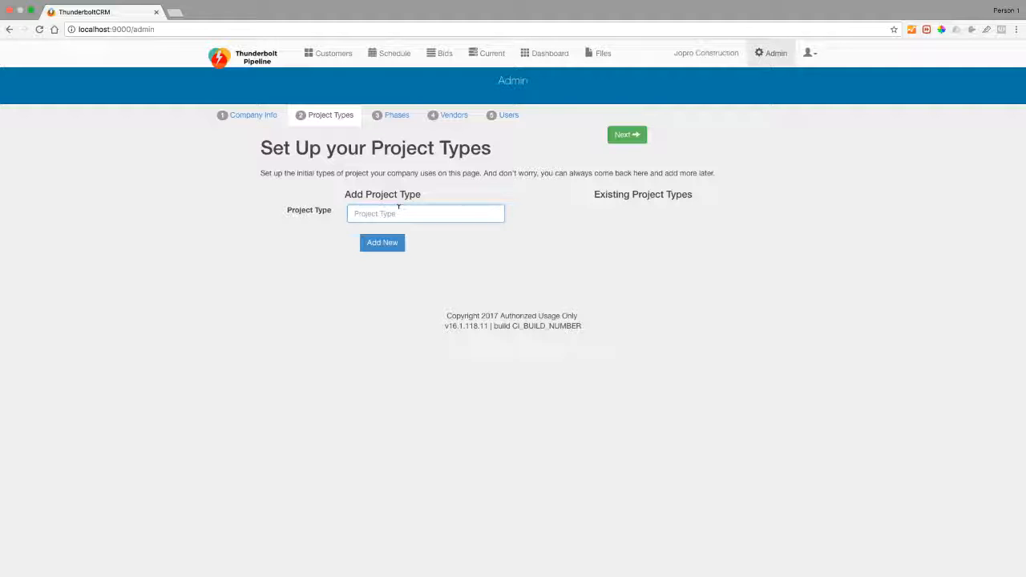
{"action": "type", "text": "Steel Construction"}
{"action": "key", "text": "Return"}
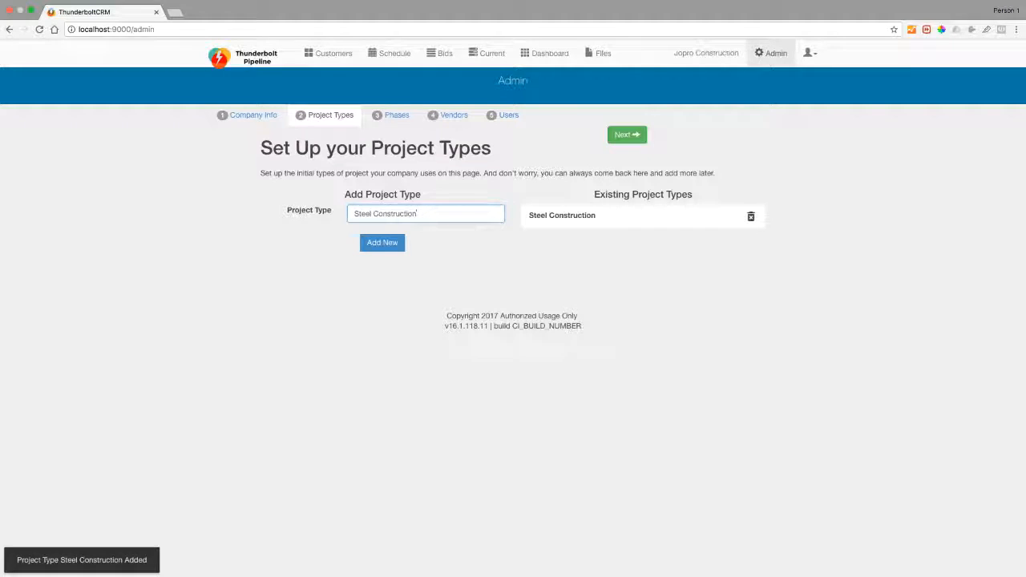
{"action": "left_click_drag", "start_coordinate": [418, 215], "coordinate": [340, 218]}
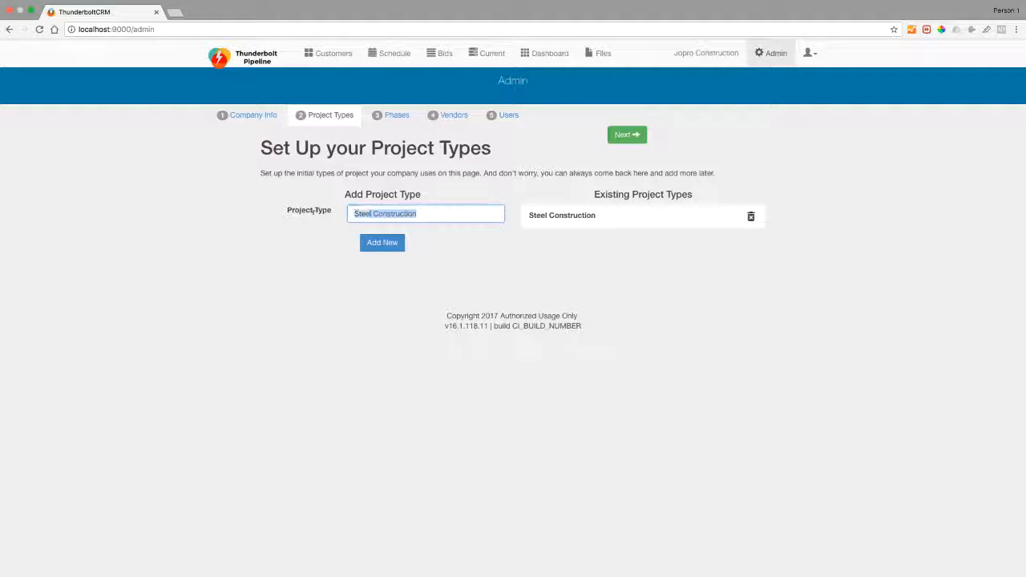
{"action": "type", "text": "Wood COnstruction"}
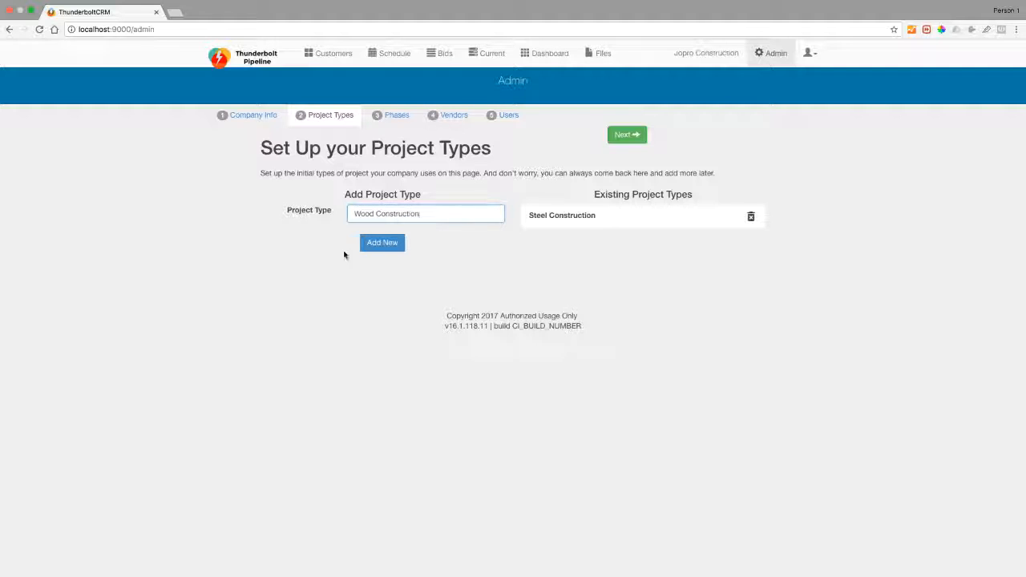
{"action": "left_click", "coordinate": [374, 243]}
Add Mixed Construction and HVAC - Mixed Construction 1 as project types.
{"action": "double_click", "coordinate": [365, 214]}
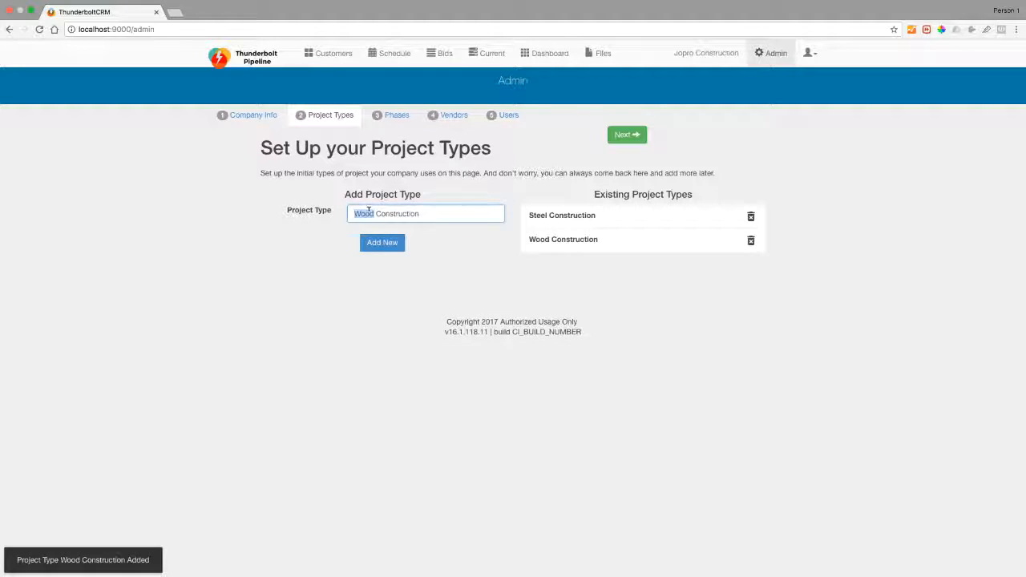
{"action": "type", "text": "Mixed"}
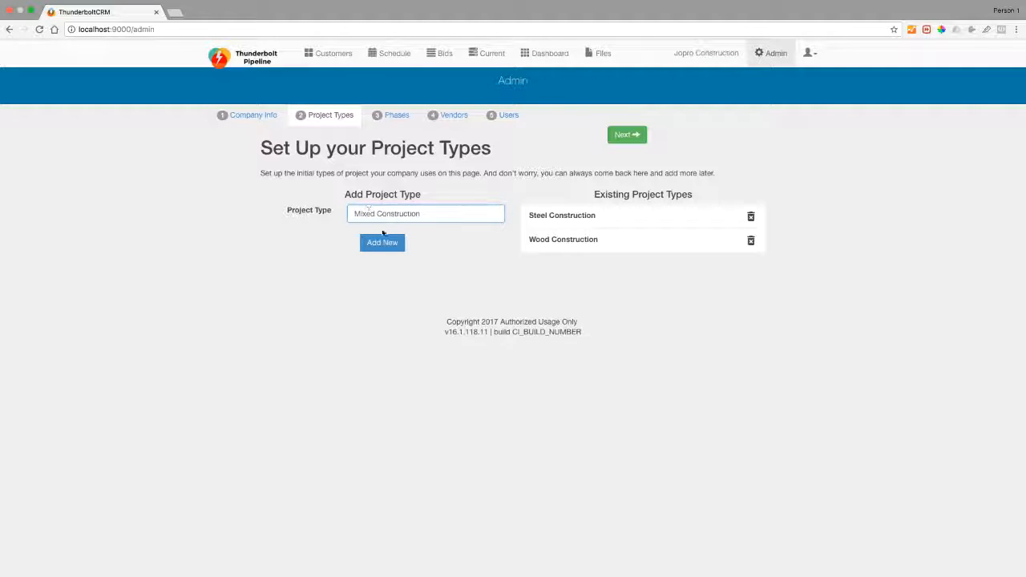
{"action": "left_click", "coordinate": [383, 241]}
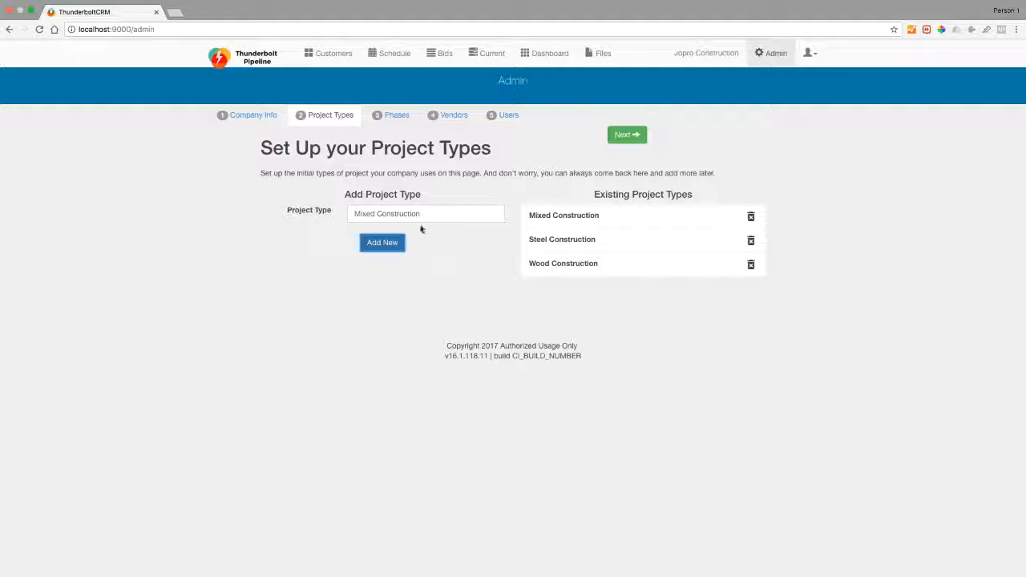
{"action": "left_click", "coordinate": [360, 213]}
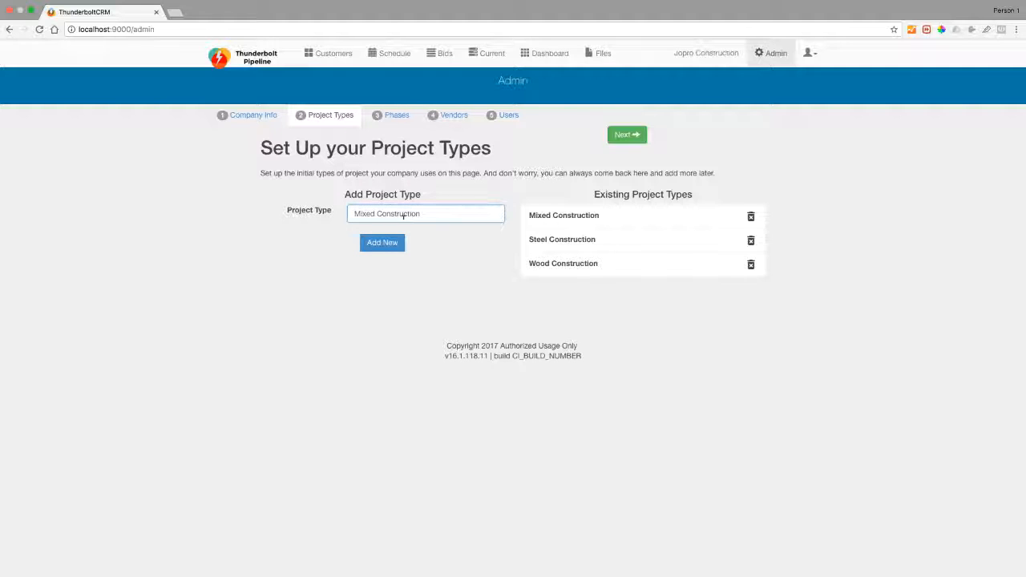
{"action": "type", "text": "HVAC -"}
{"action": "left_click", "coordinate": [471, 211]}
{"action": "left_click", "coordinate": [383, 242]}
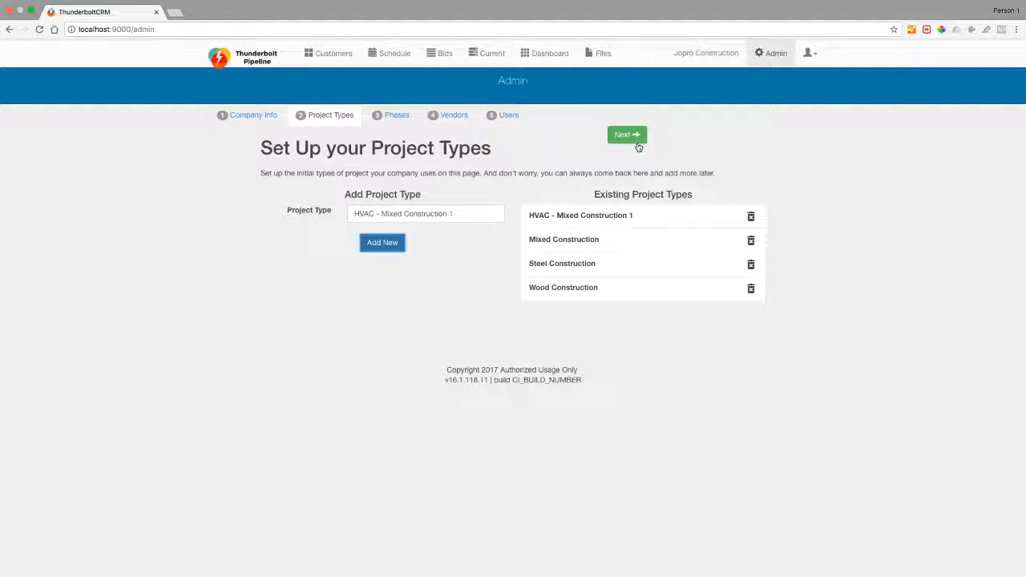
On the phases step, add a Site clearing phase at rate 35.
{"action": "left_click", "coordinate": [389, 117]}
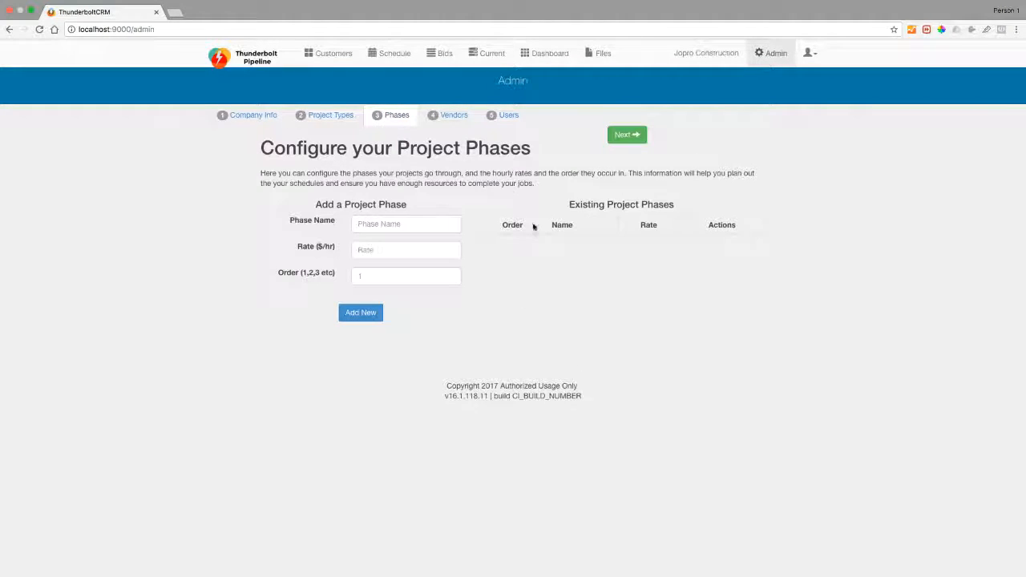
{"action": "left_click", "coordinate": [437, 226]}
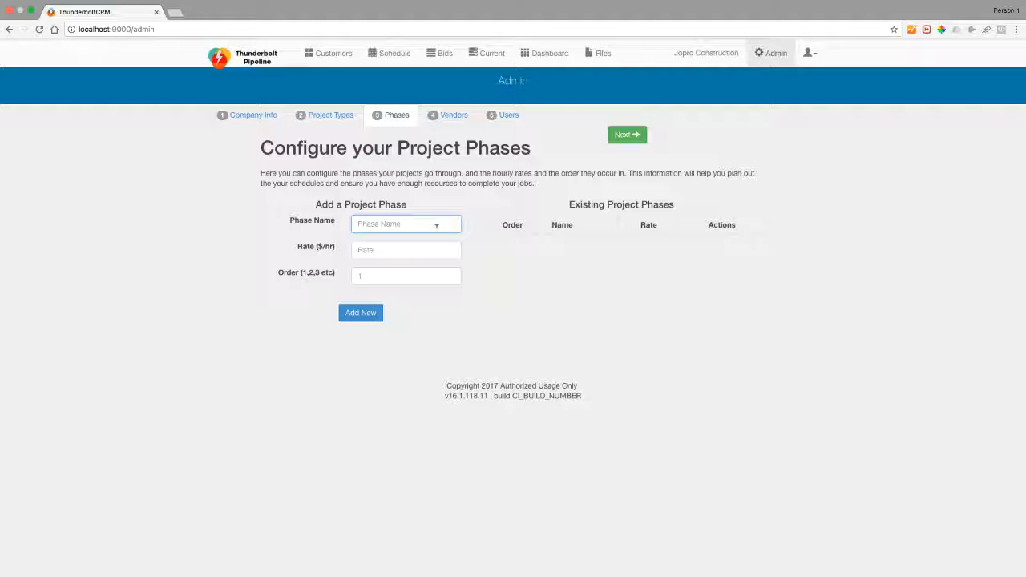
{"action": "type", "text": "Site clearing"}
{"action": "key", "text": "Tab"}
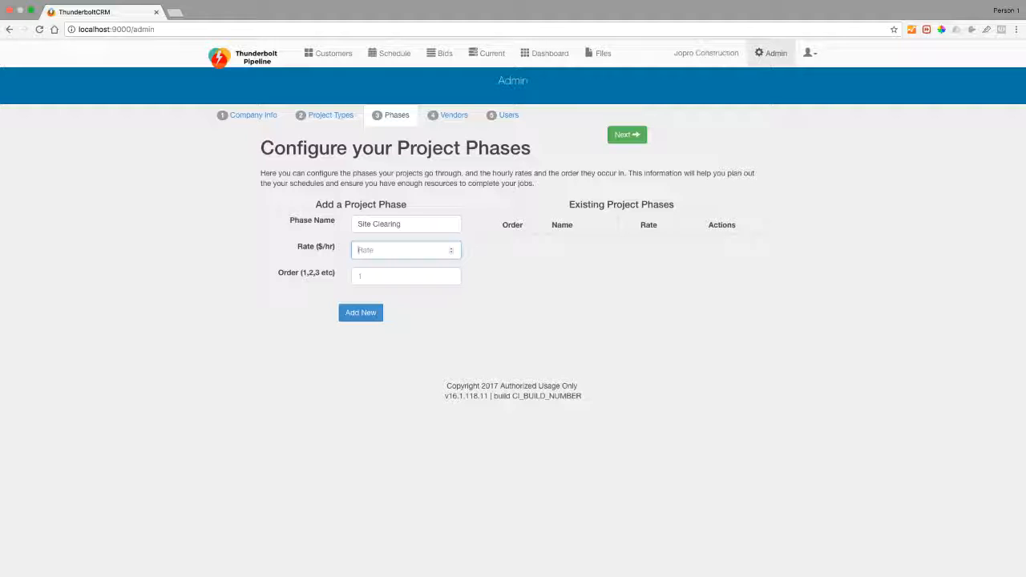
{"action": "type", "text": "35"}
{"action": "left_click", "coordinate": [382, 274]}
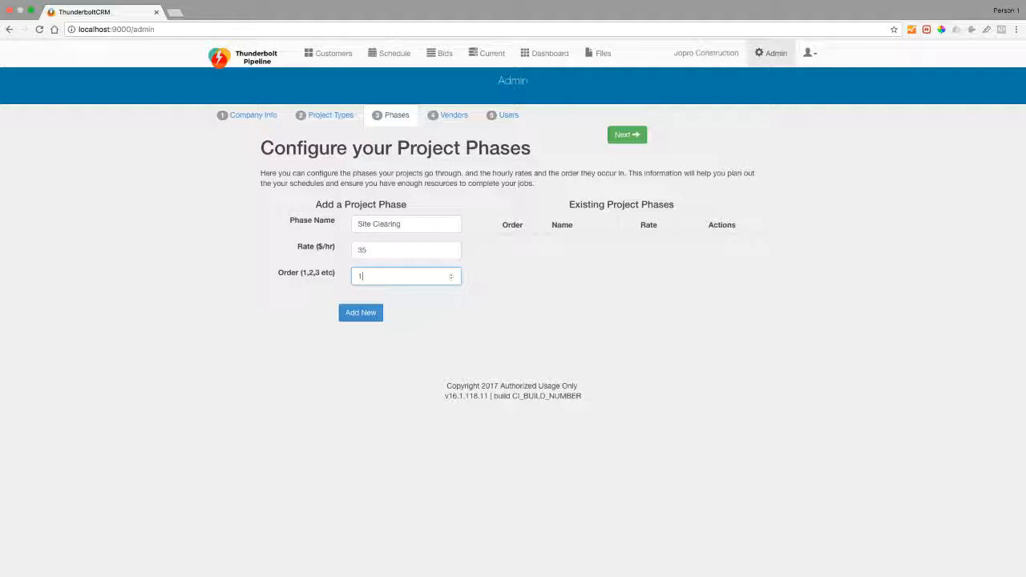
{"action": "left_click", "coordinate": [361, 313]}
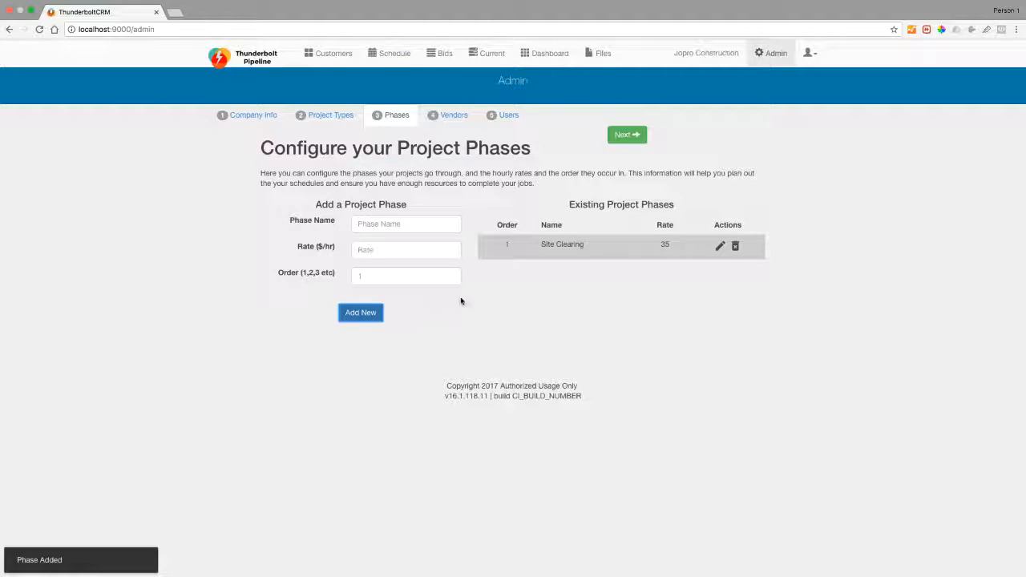
Add a Framing phase at rate 25 with order 2.
{"action": "left_click", "coordinate": [403, 224]}
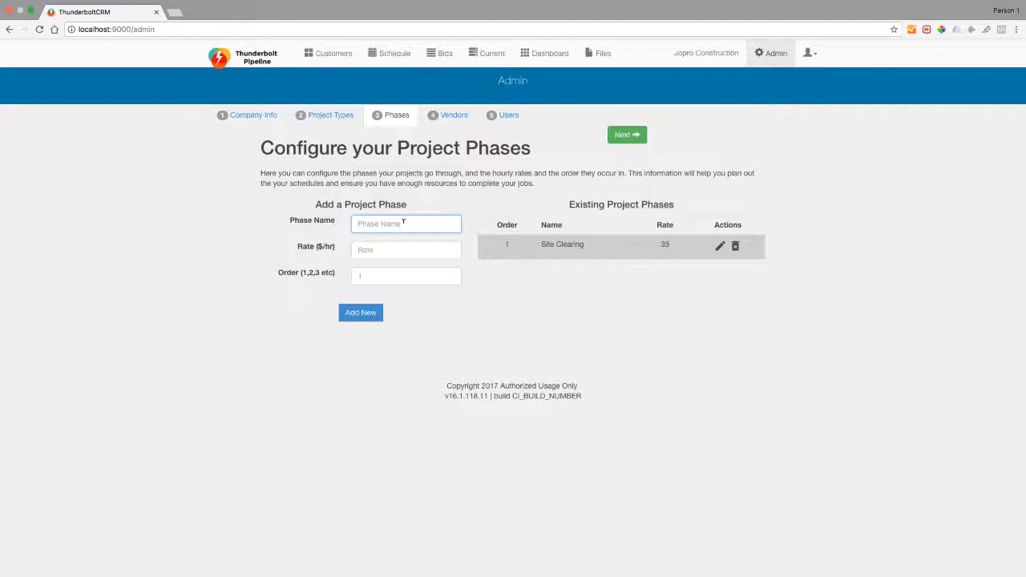
{"action": "type", "text": "Framing"}
{"action": "key", "text": "Tab"}
{"action": "type", "text": "25"}
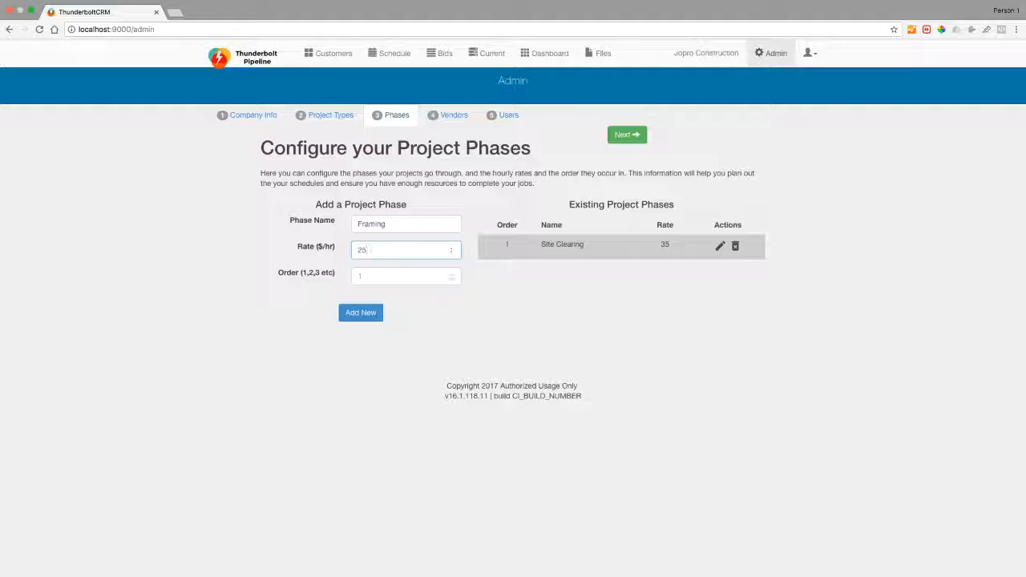
{"action": "key", "text": "Tab"}
{"action": "type", "text": "2"}
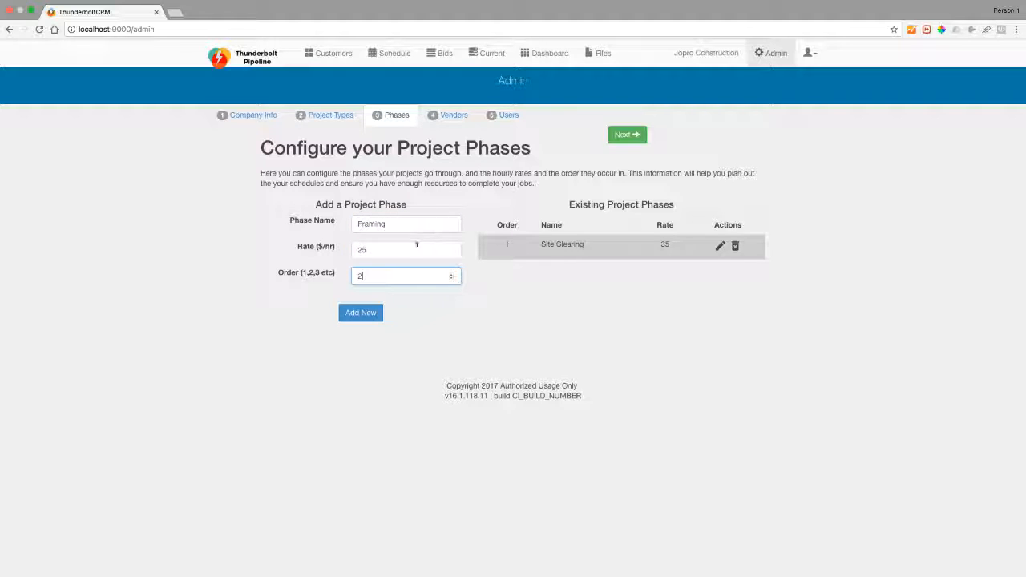
{"action": "left_click", "coordinate": [361, 313]}
Add a Finish Work phase at rate 30 with order 3.
{"action": "left_click", "coordinate": [381, 225]}
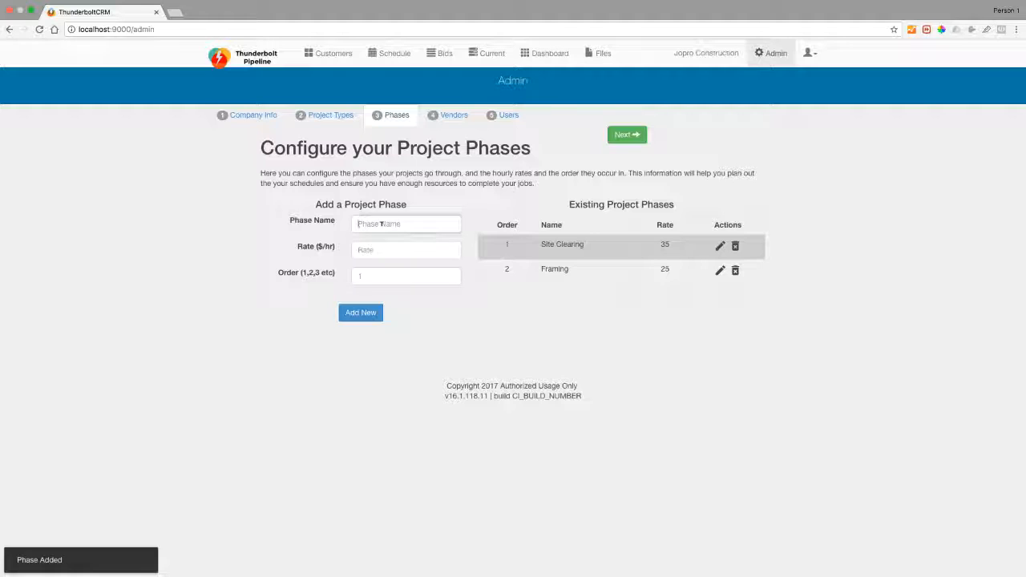
{"action": "type", "text": "Fin"}
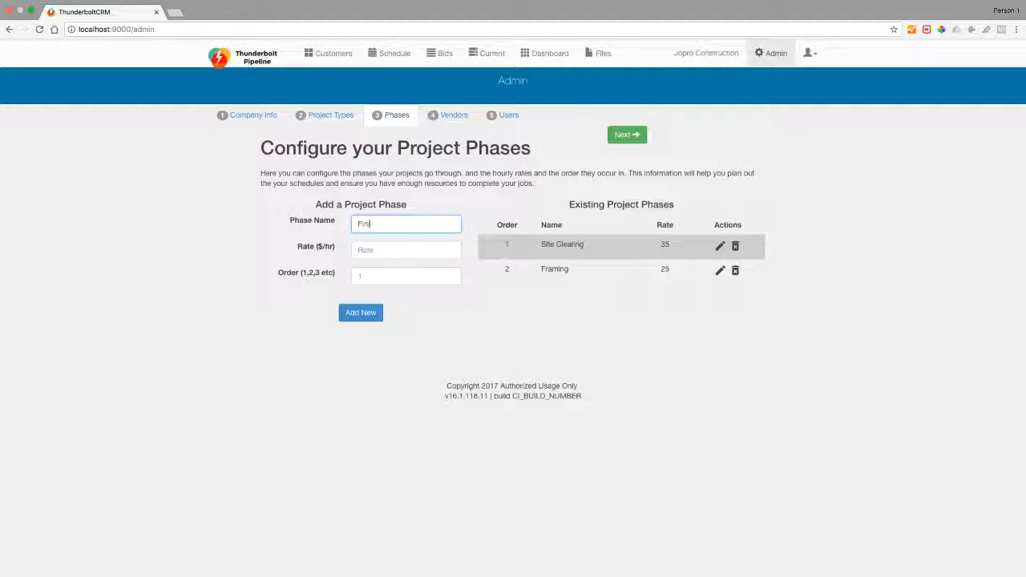
{"action": "type", "text": "ish Work"}
{"action": "key", "text": "Tab"}
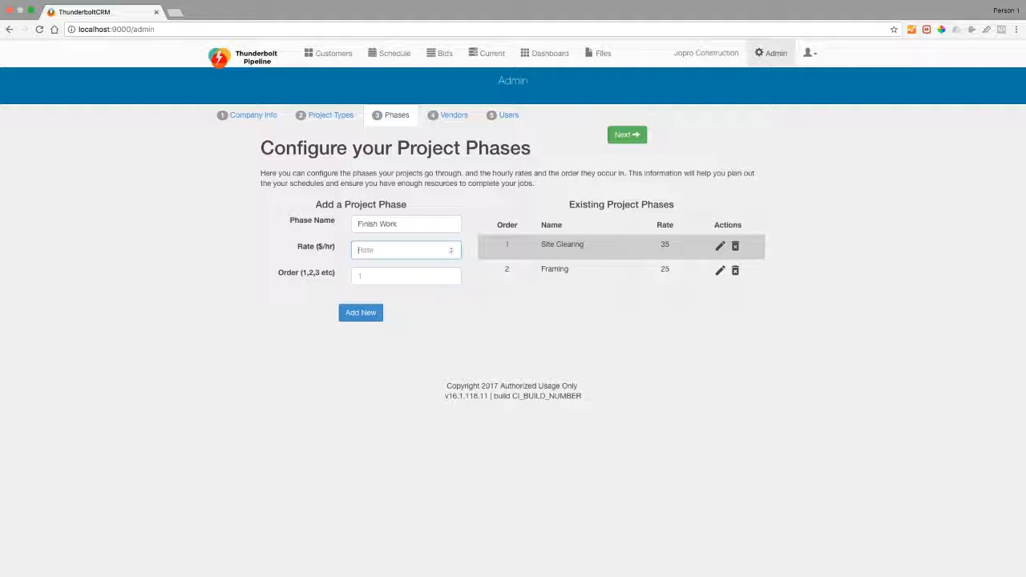
{"action": "type", "text": "30"}
{"action": "key", "text": "Tab"}
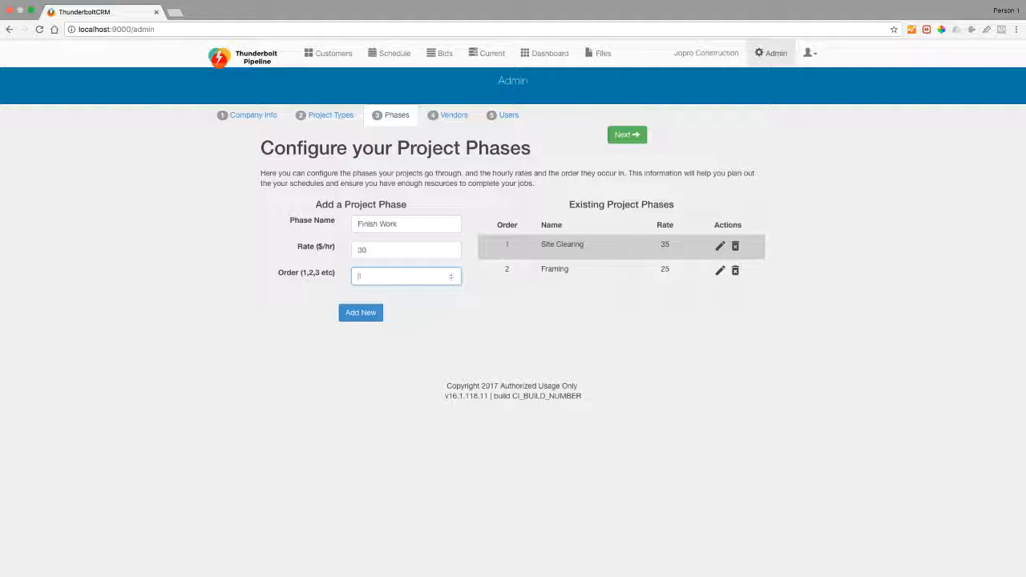
{"action": "type", "text": "3"}
{"action": "left_click", "coordinate": [359, 311]}
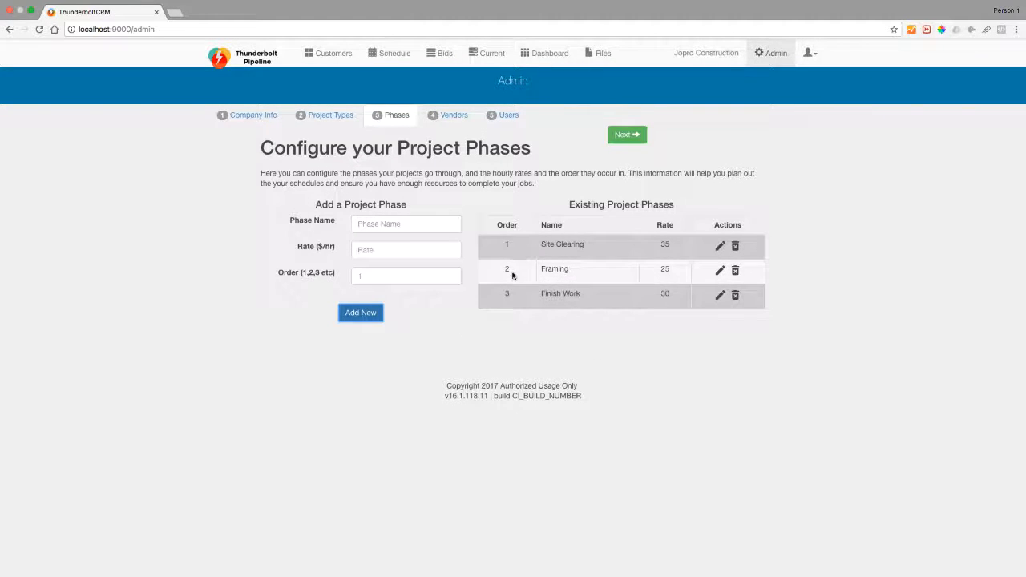
Set Framing's phase order to 1 and Site Clearing's to 2.
{"action": "left_click", "coordinate": [720, 271]}
{"action": "left_click_drag", "start_coordinate": [269, 303], "coordinate": [434, 302]}
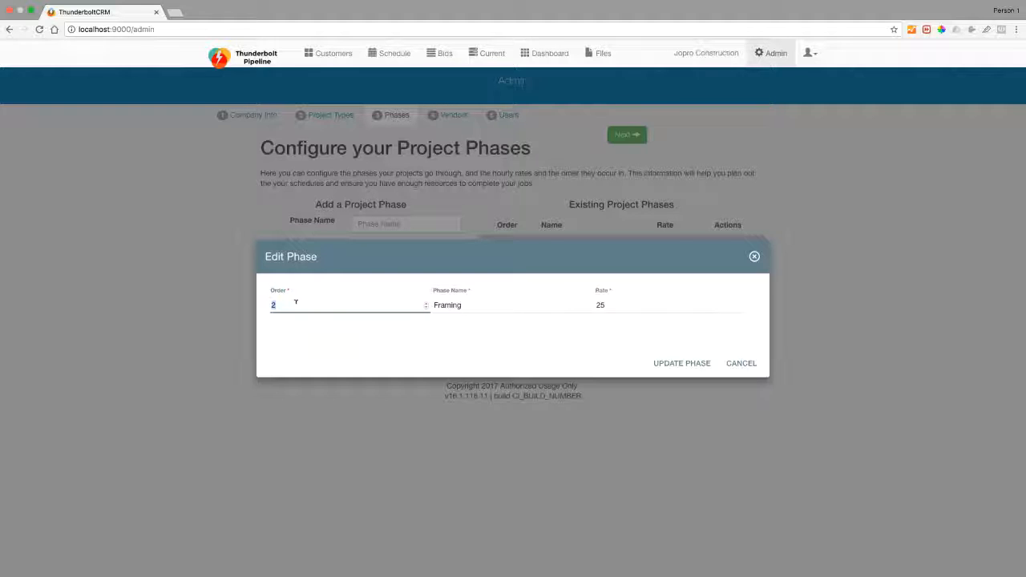
{"action": "type", "text": "1"}
{"action": "left_click", "coordinate": [690, 363]}
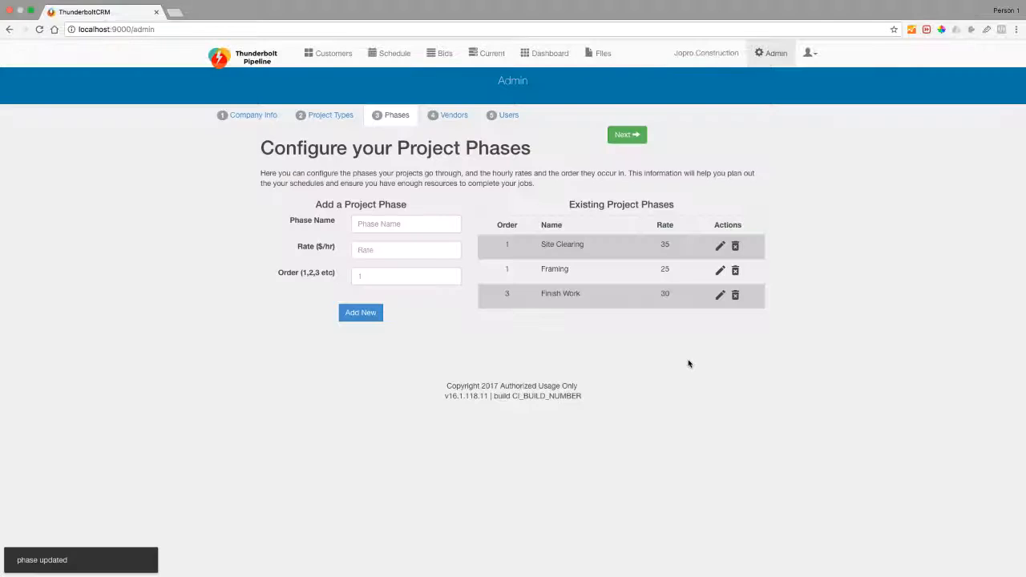
{"action": "left_click", "coordinate": [720, 246]}
{"action": "double_click", "coordinate": [273, 304]}
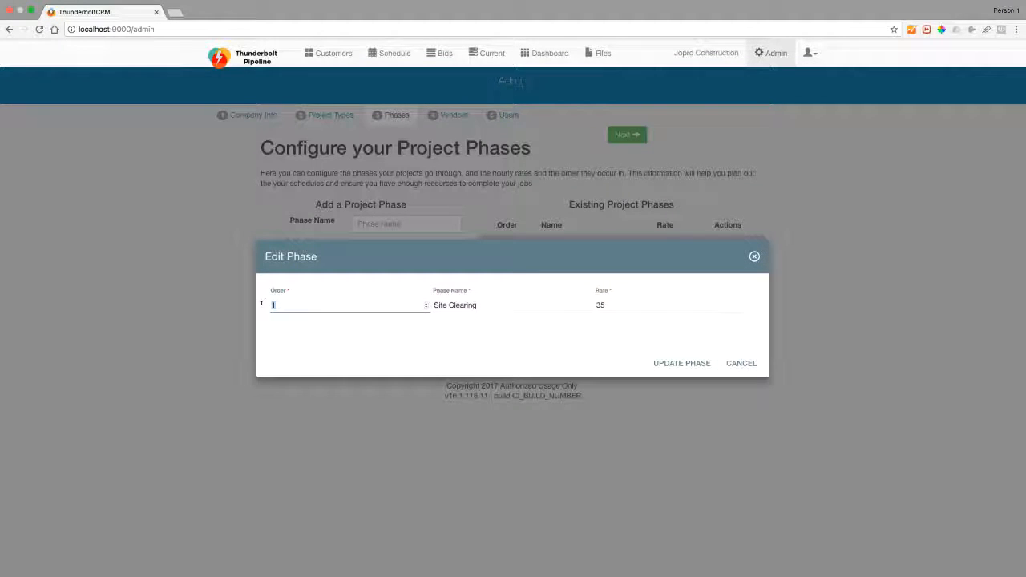
{"action": "type", "text": "2"}
{"action": "left_click", "coordinate": [683, 363]}
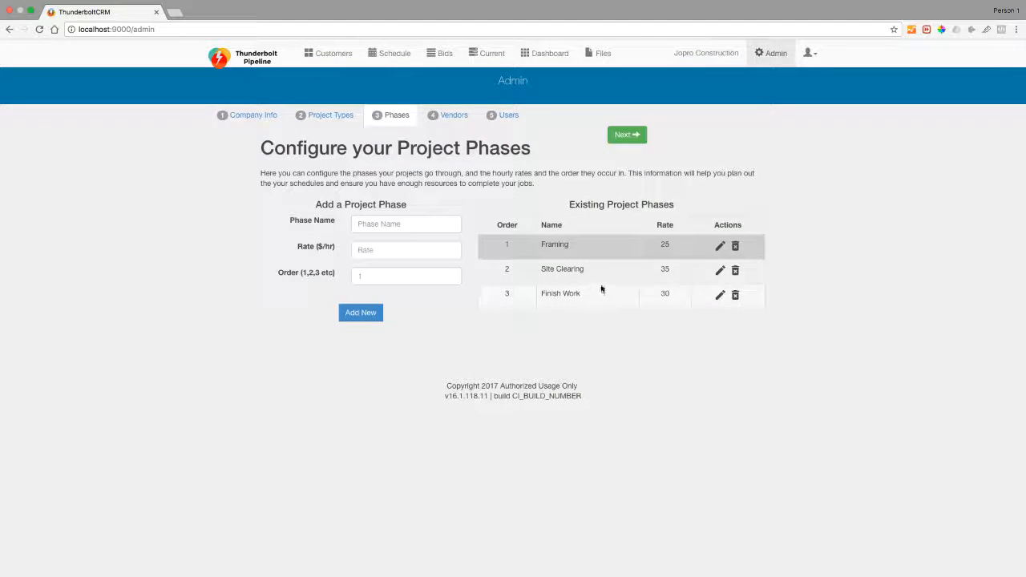
Re-edit Framing's order, settling it back at 1, then go to the Vendors step.
{"action": "left_click", "coordinate": [720, 248]}
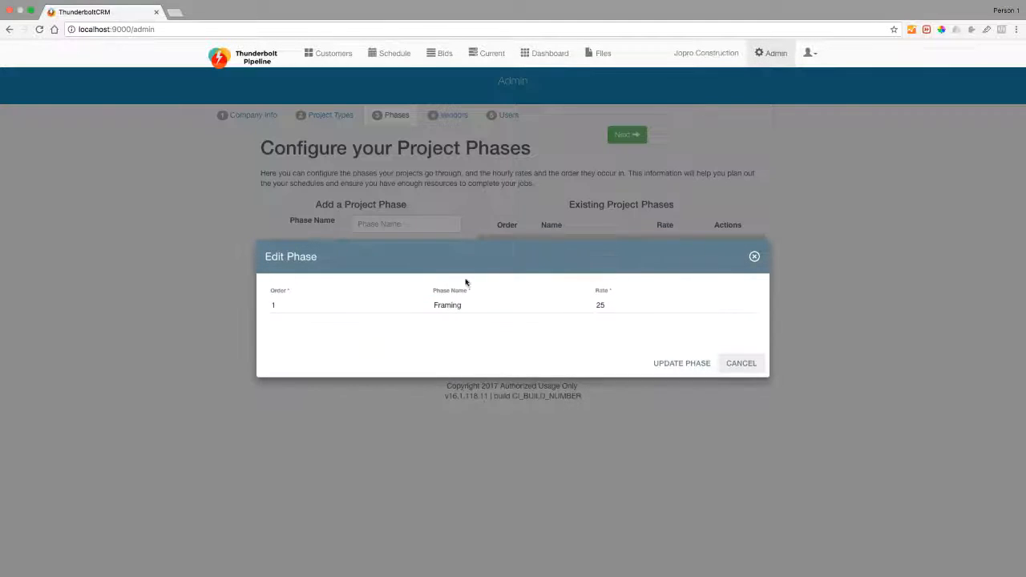
{"action": "left_click", "coordinate": [269, 305]}
{"action": "type", "text": "2"}
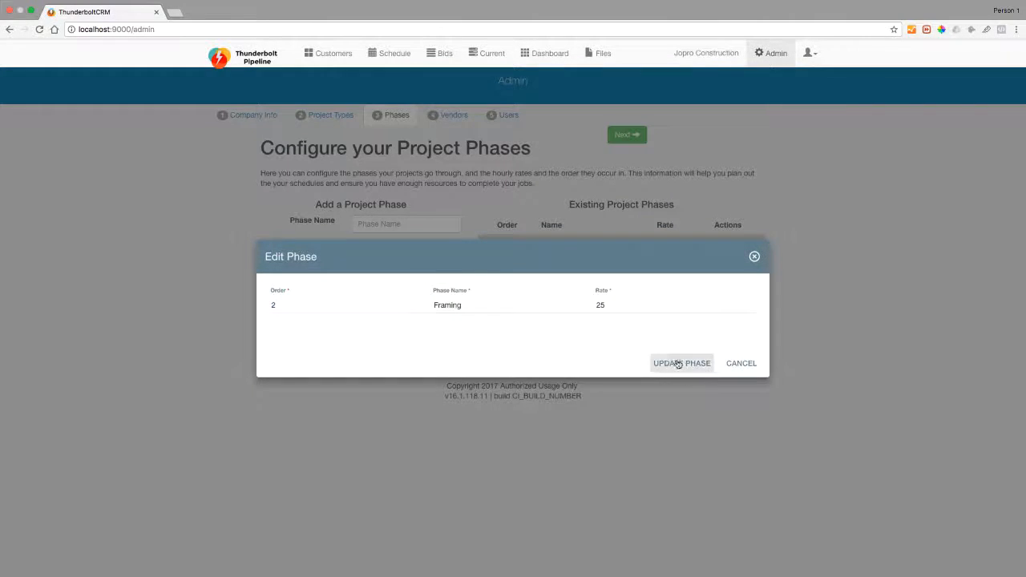
{"action": "left_click", "coordinate": [681, 361]}
{"action": "left_click", "coordinate": [719, 270]}
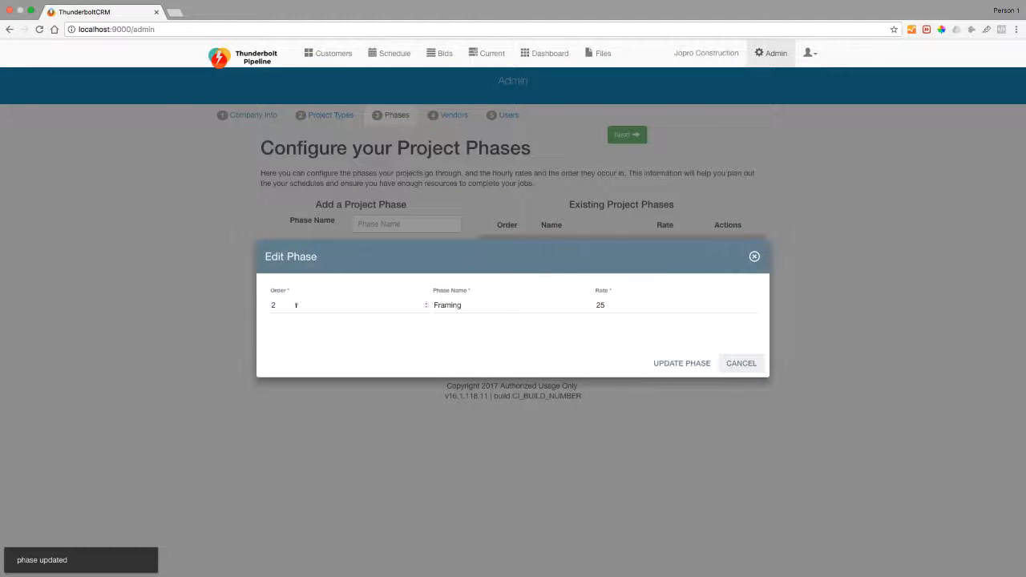
{"action": "left_click", "coordinate": [270, 304]}
{"action": "key", "text": "BackSpace"}
{"action": "type", "text": "1"}
{"action": "left_click", "coordinate": [665, 365]}
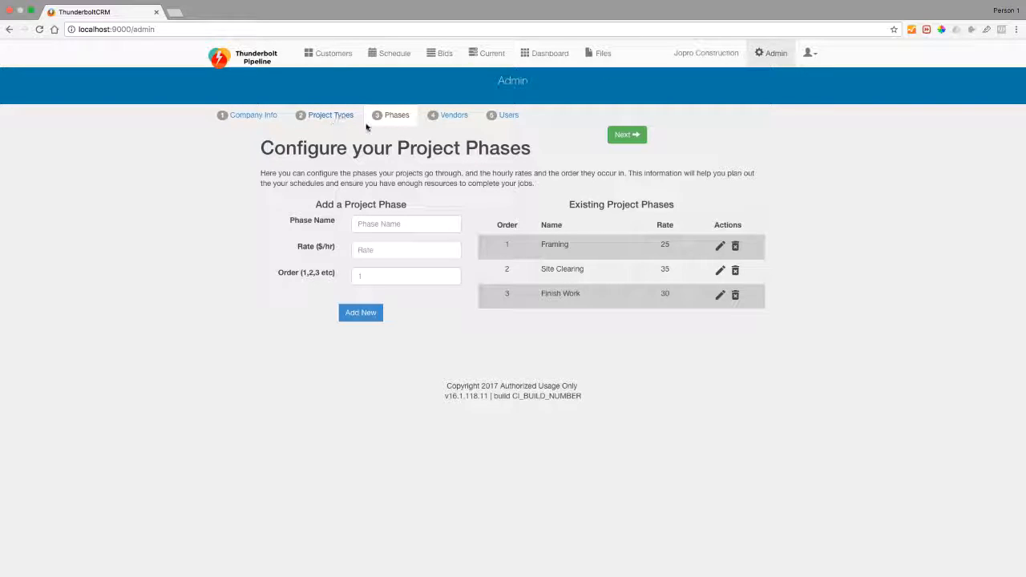
{"action": "left_click", "coordinate": [446, 117]}
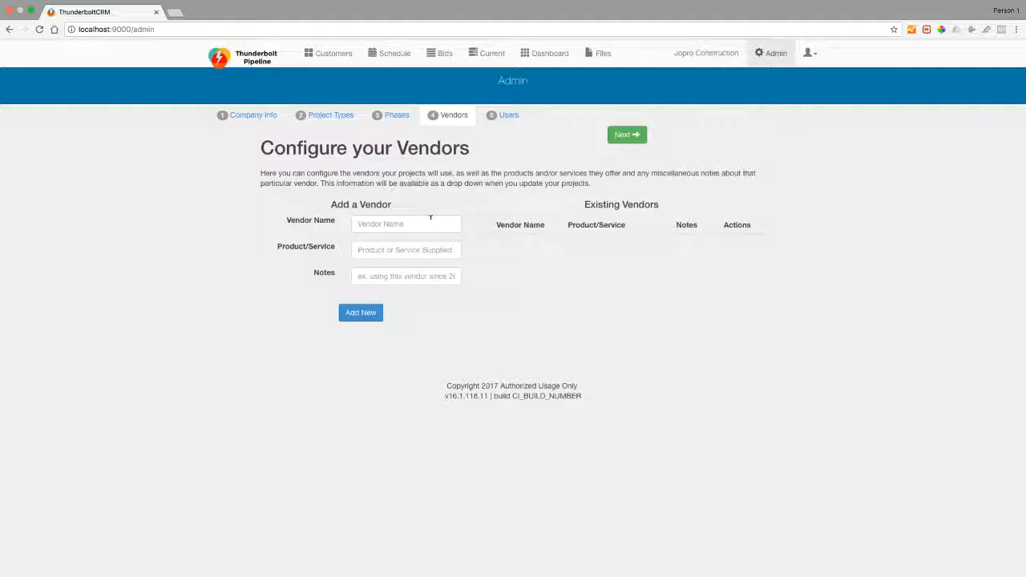
Add vendor Drywall Co with product Drywall and the note Commercial Vendor.
{"action": "left_click", "coordinate": [431, 217]}
{"action": "left_click", "coordinate": [415, 243]}
{"action": "left_click", "coordinate": [402, 275]}
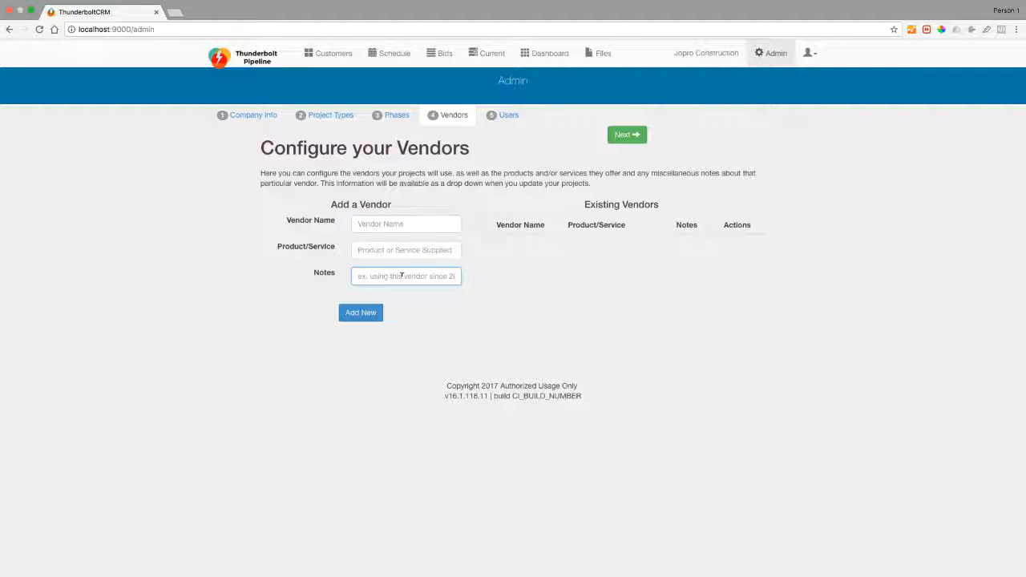
{"action": "left_click", "coordinate": [404, 225]}
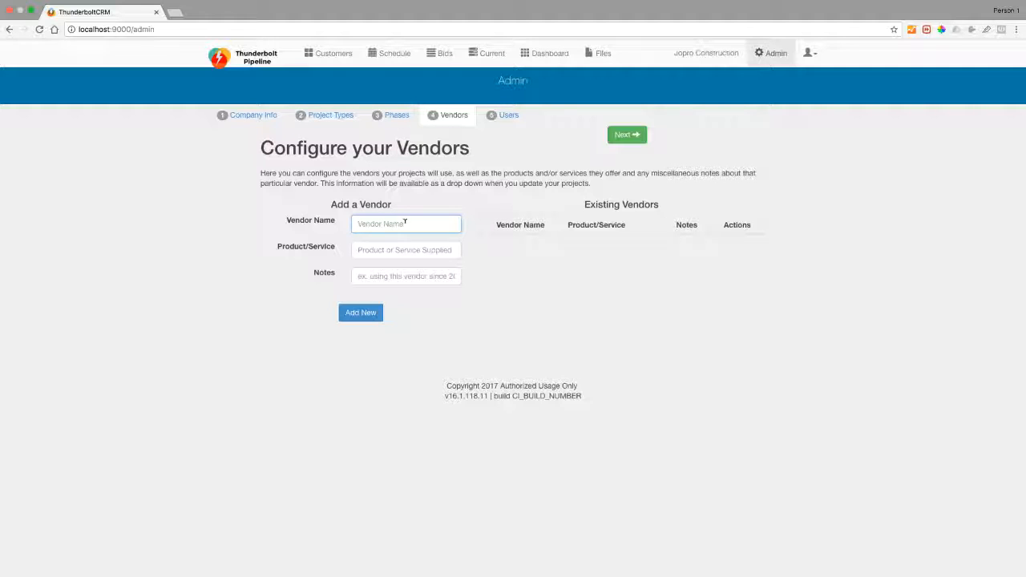
{"action": "type", "text": "Drywall Co"}
{"action": "key", "text": "Tab"}
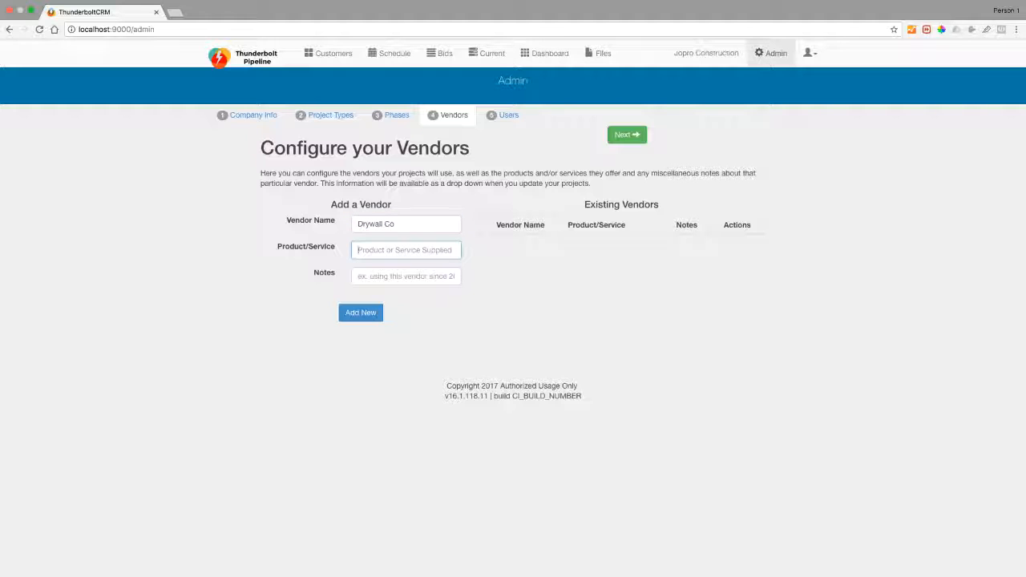
{"action": "type", "text": "Drywall"}
{"action": "key", "text": "Tab"}
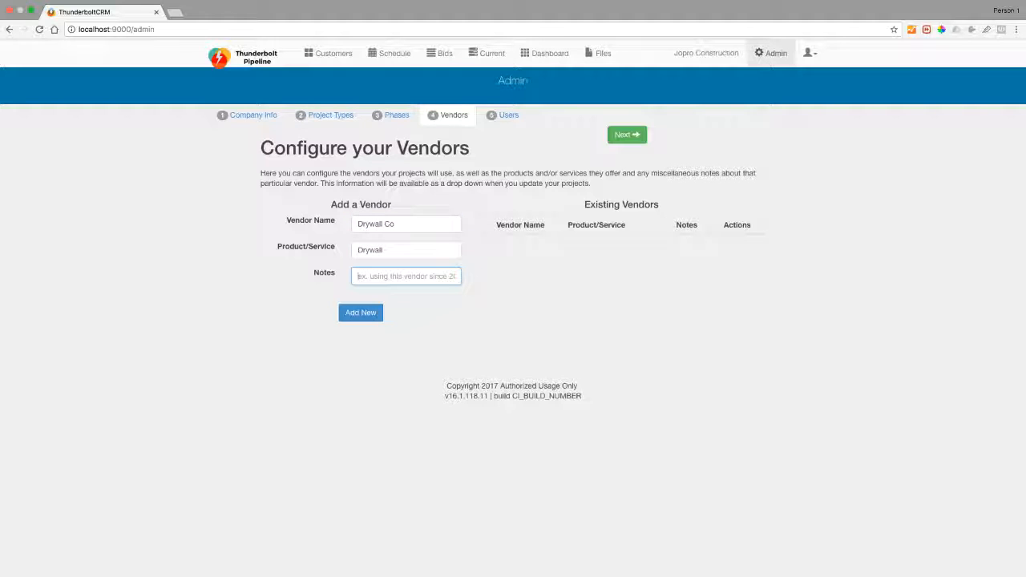
{"action": "type", "text": "Commercial Vendor"}
{"action": "left_click", "coordinate": [370, 311]}
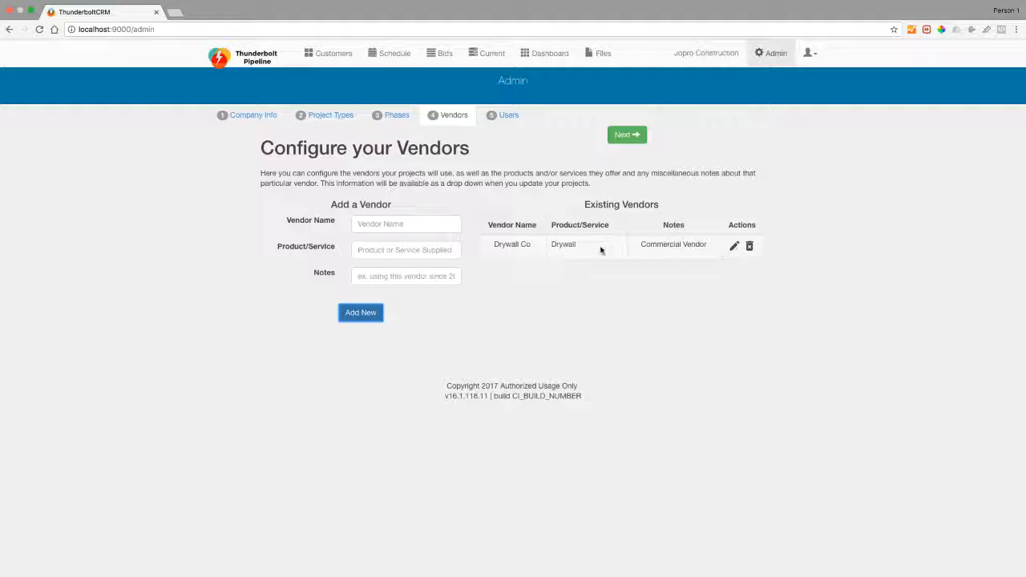
Cancel out of editing and deleting Drywall Co, then go to the Users step.
{"action": "left_click", "coordinate": [734, 246]}
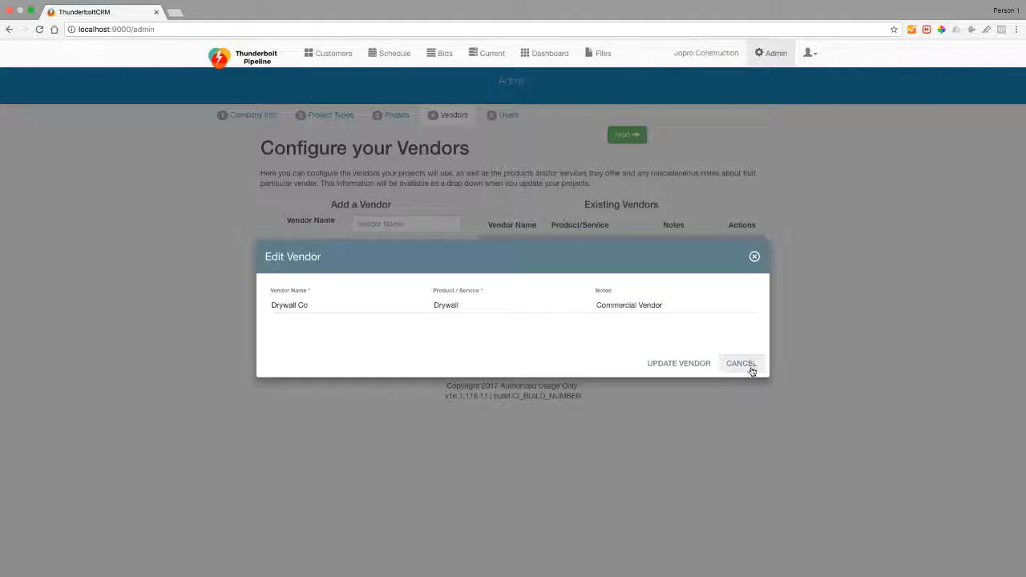
{"action": "left_click", "coordinate": [749, 366]}
{"action": "left_click", "coordinate": [750, 248]}
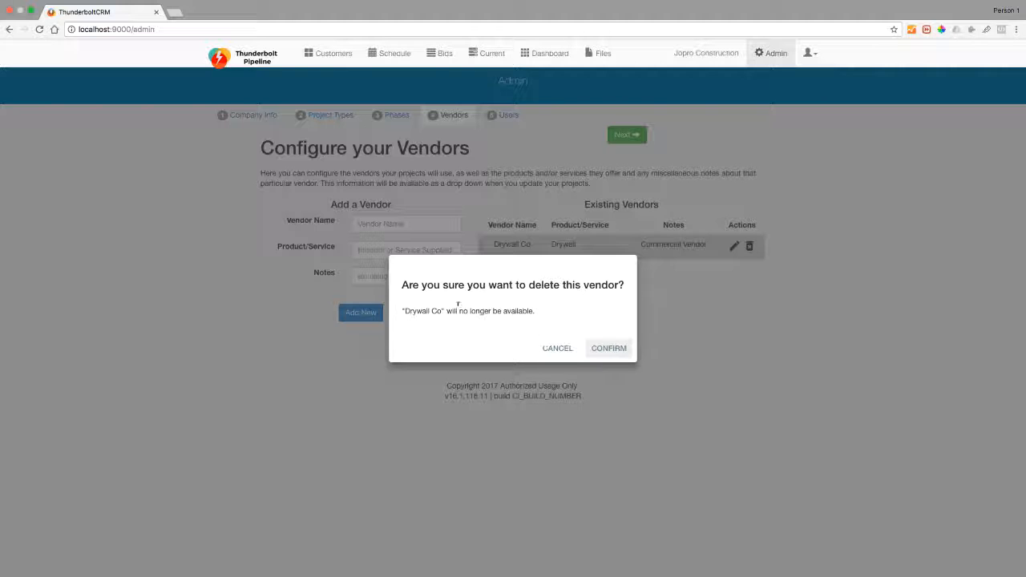
{"action": "left_click", "coordinate": [567, 350]}
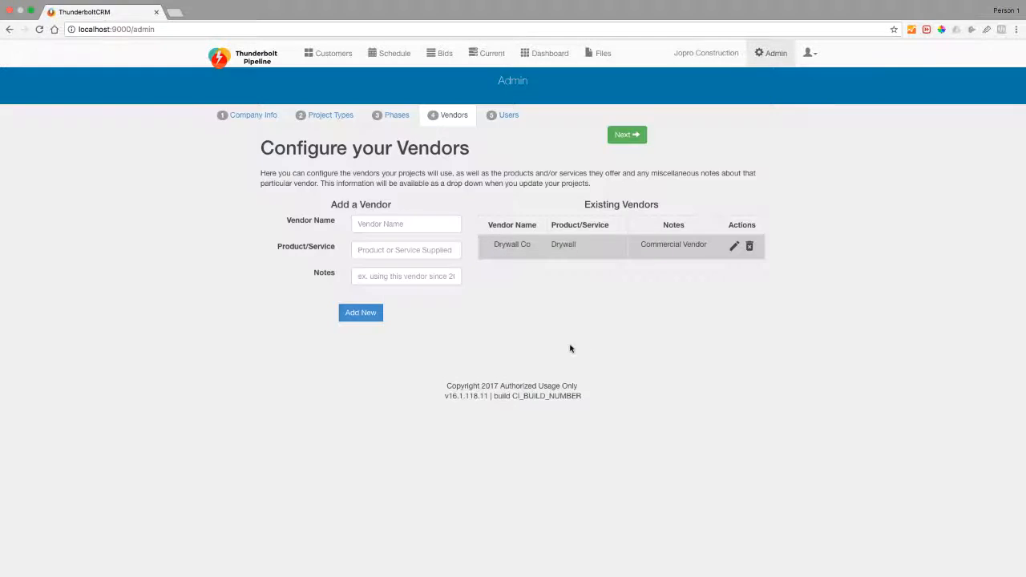
{"action": "left_click", "coordinate": [503, 117]}
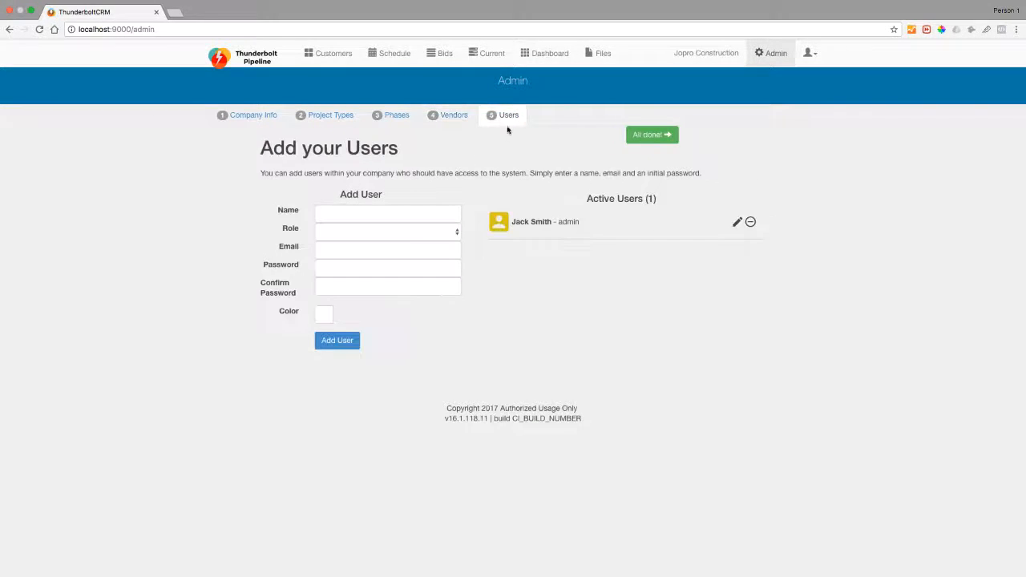
Pick Estimator from the Role list in the Add User form.
{"action": "left_click", "coordinate": [386, 232]}
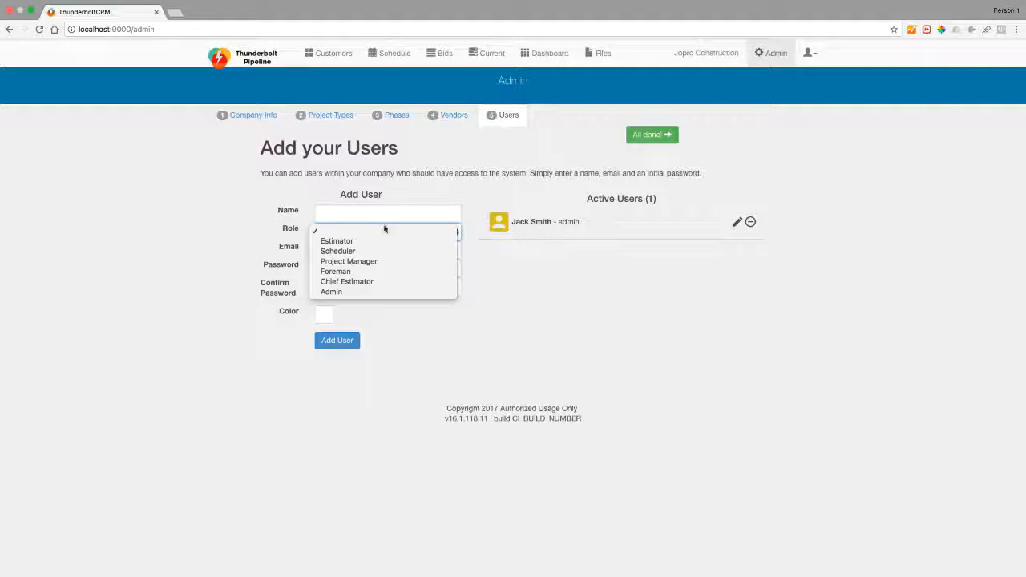
{"action": "left_click", "coordinate": [344, 241]}
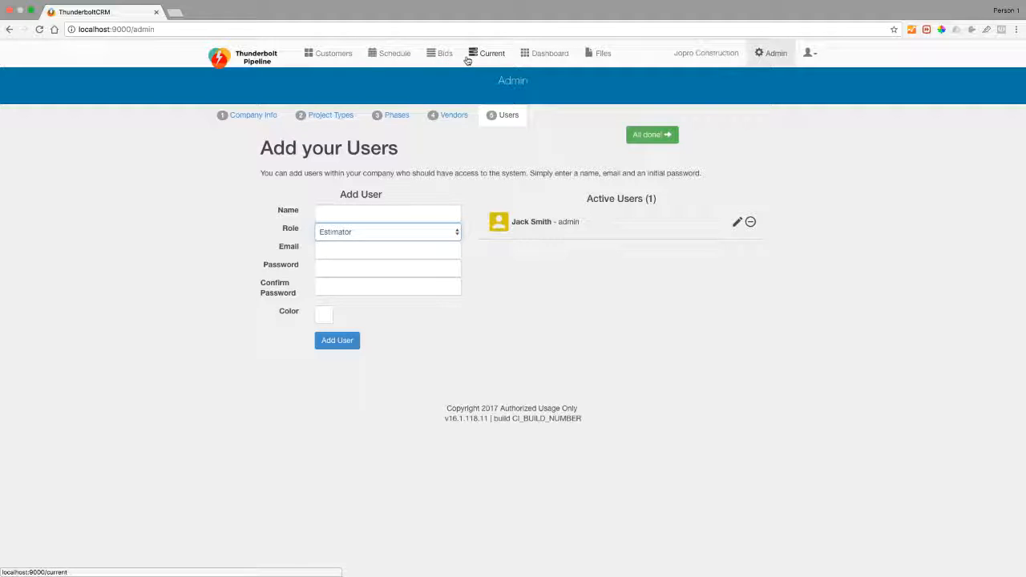
Try the Scheduler and Project Manager roles, finally settling on Foreman.
{"action": "left_click", "coordinate": [388, 233]}
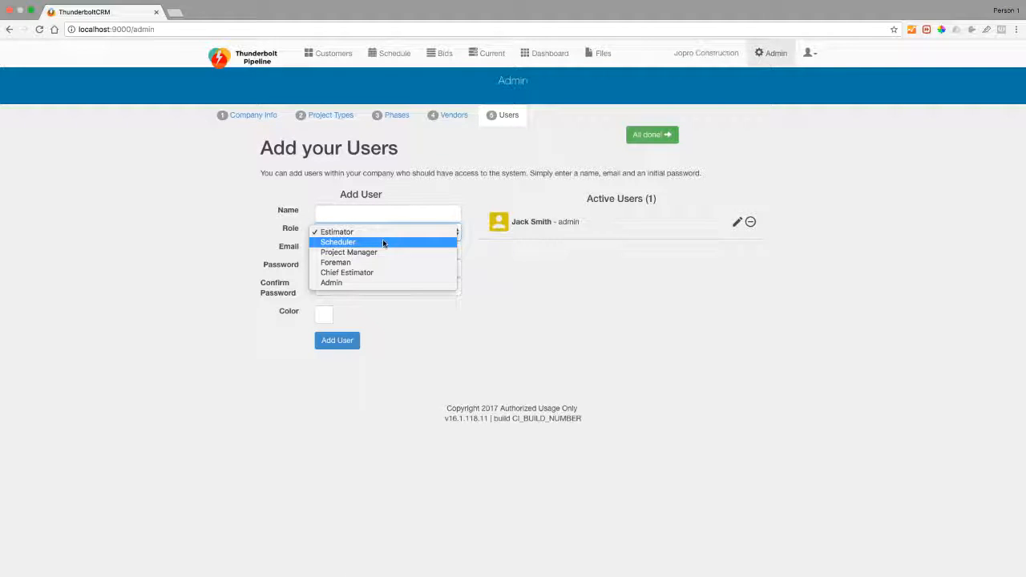
{"action": "left_click", "coordinate": [383, 242]}
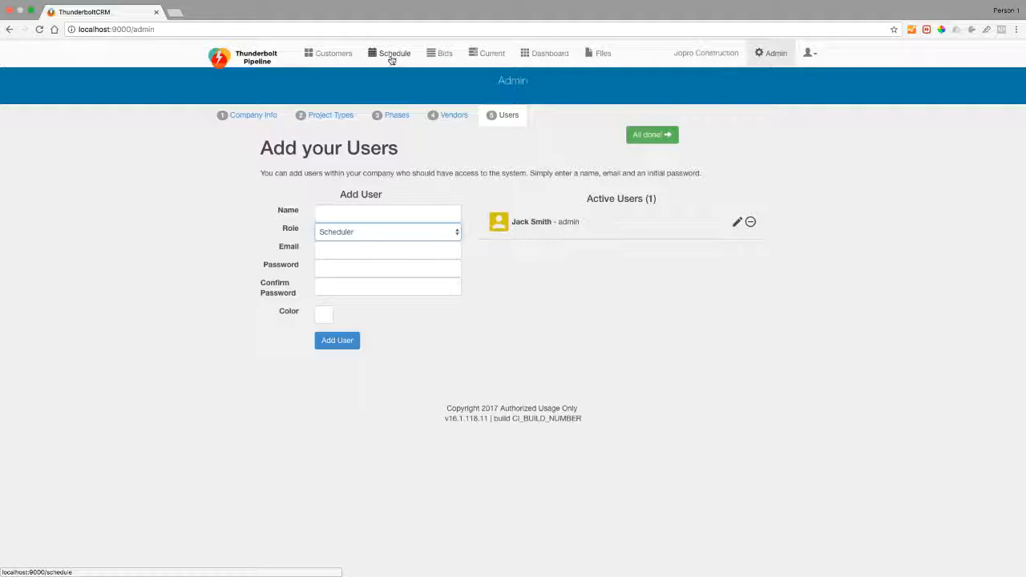
{"action": "left_click", "coordinate": [385, 232]}
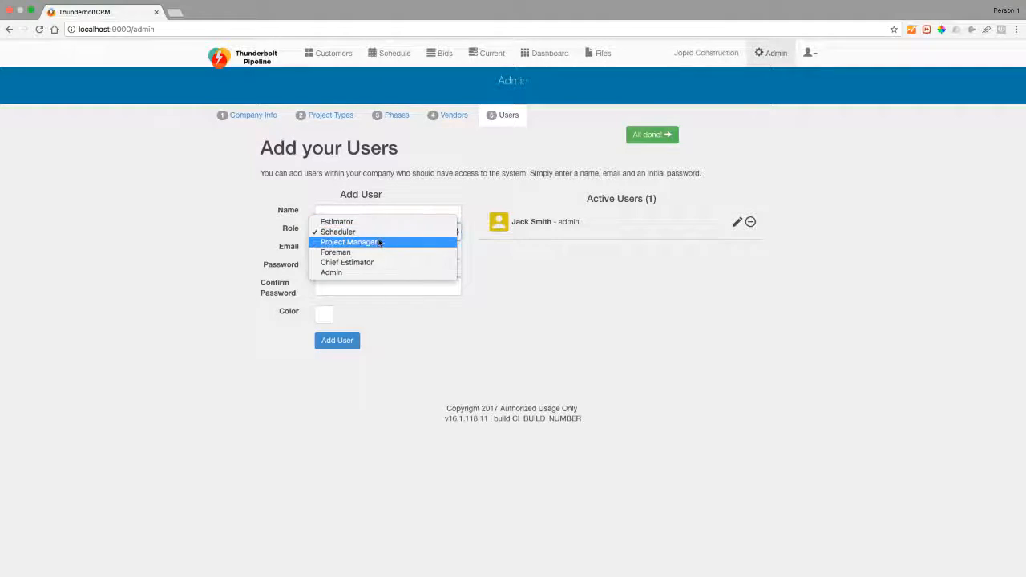
{"action": "left_click", "coordinate": [380, 242]}
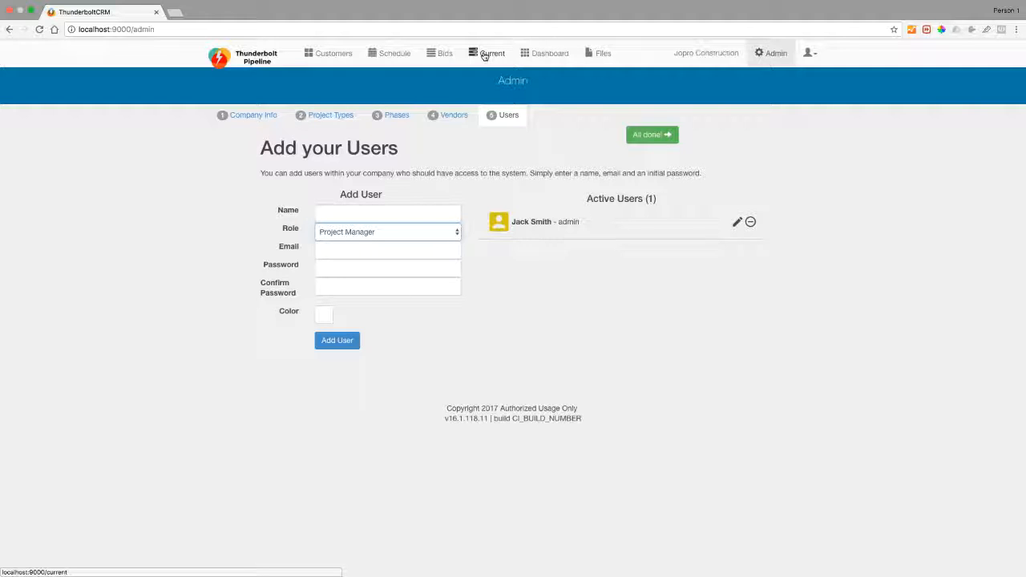
{"action": "left_click", "coordinate": [375, 233]}
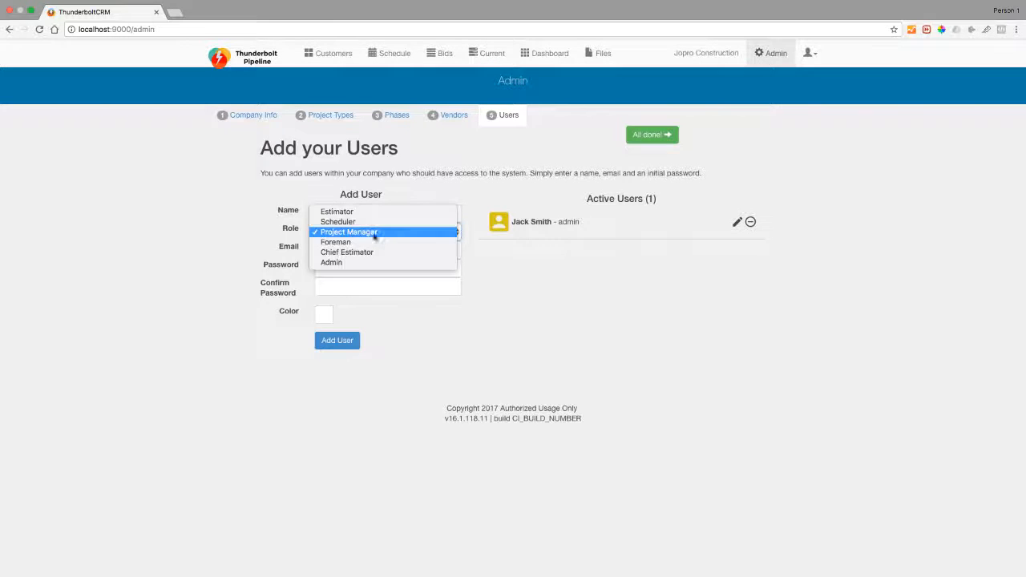
{"action": "left_click", "coordinate": [389, 242]}
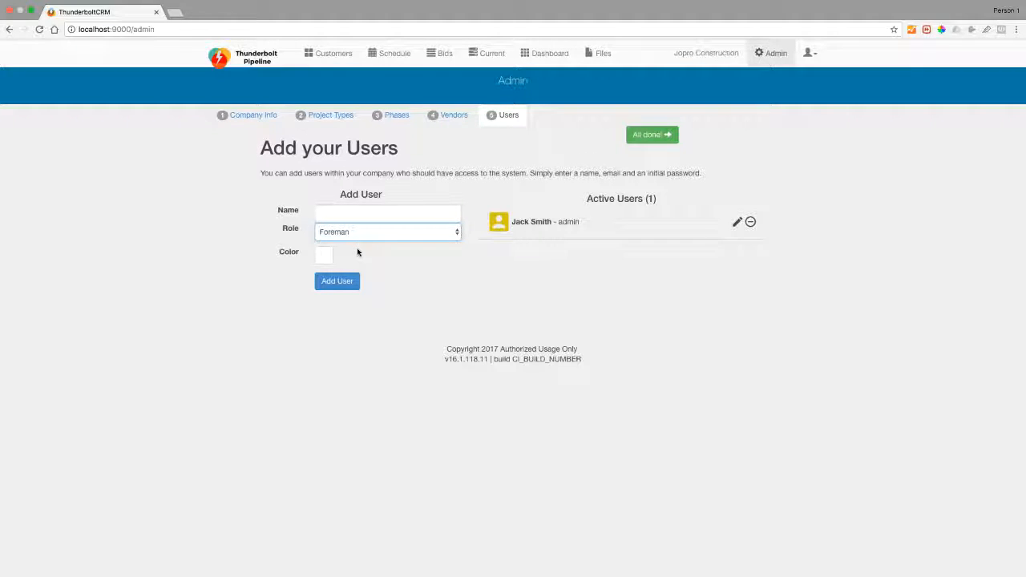
Switch the new user's role to Chief Estimator and reopen the role list.
{"action": "left_click", "coordinate": [356, 226]}
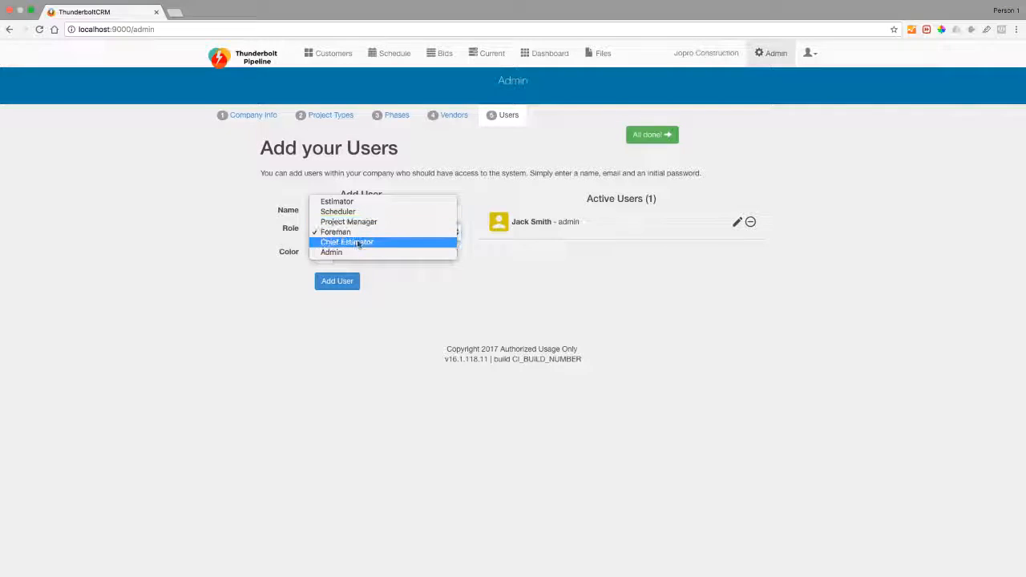
{"action": "left_click", "coordinate": [360, 243]}
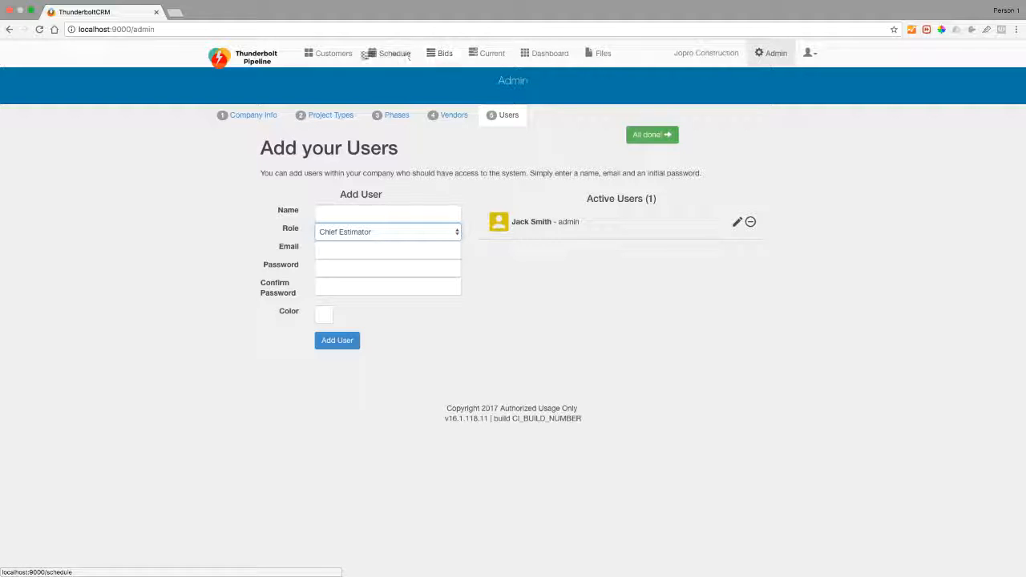
{"action": "left_click", "coordinate": [366, 234]}
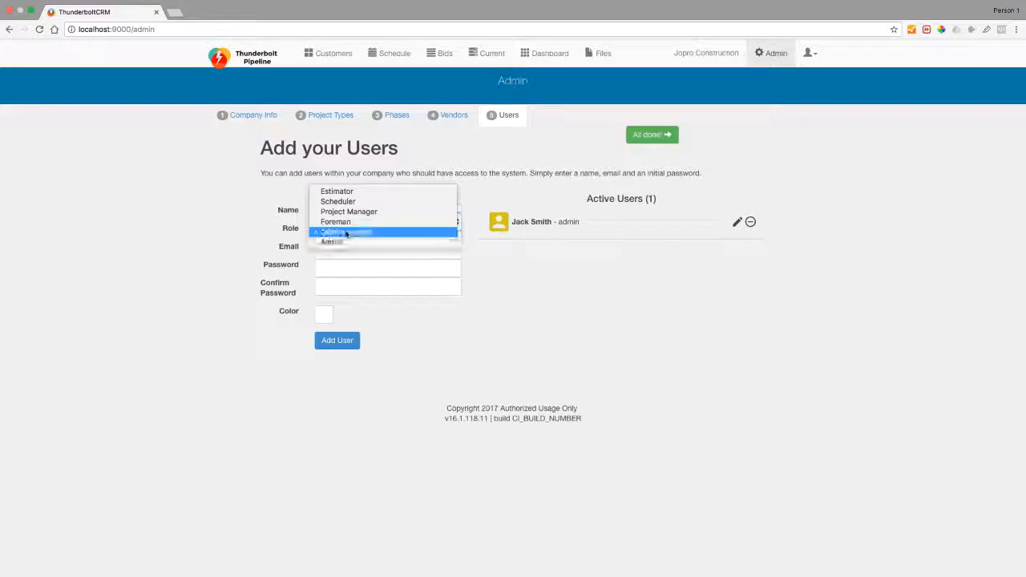
Choose the Estimator role and enter the new user's name, e-mail and password.
{"action": "left_click", "coordinate": [353, 194]}
{"action": "left_click", "coordinate": [354, 212]}
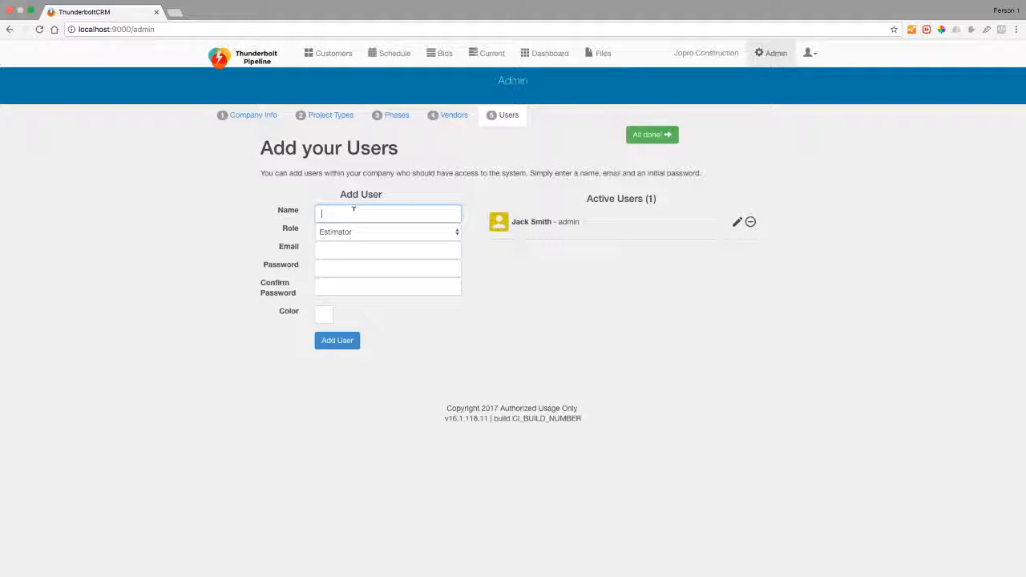
{"action": "type", "text": "Joe Estimator"}
{"action": "key", "text": "Tab"}
{"action": "key", "text": "Tab"}
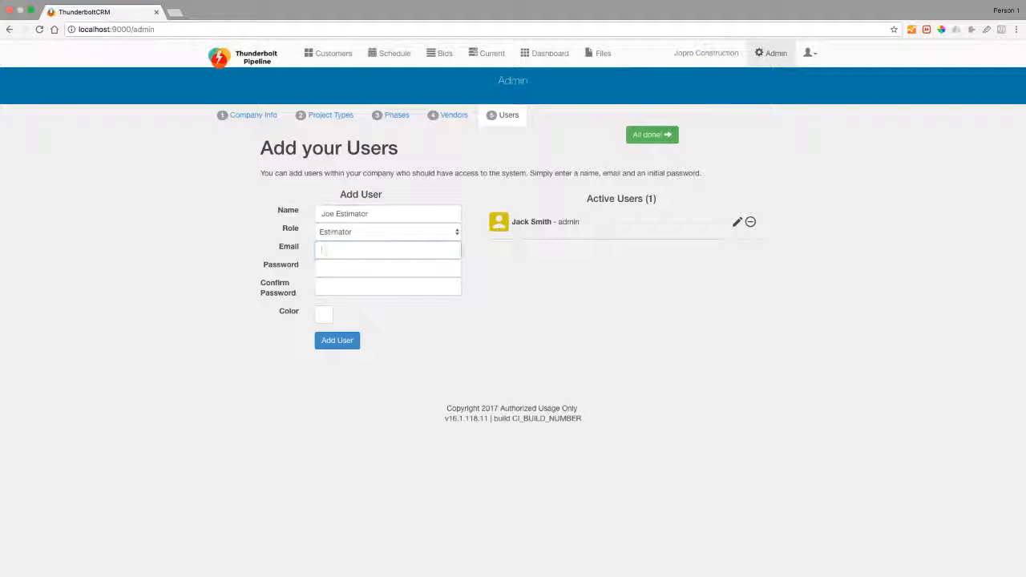
{"action": "key", "text": "Tab"}
{"action": "type", "text": "pas"}
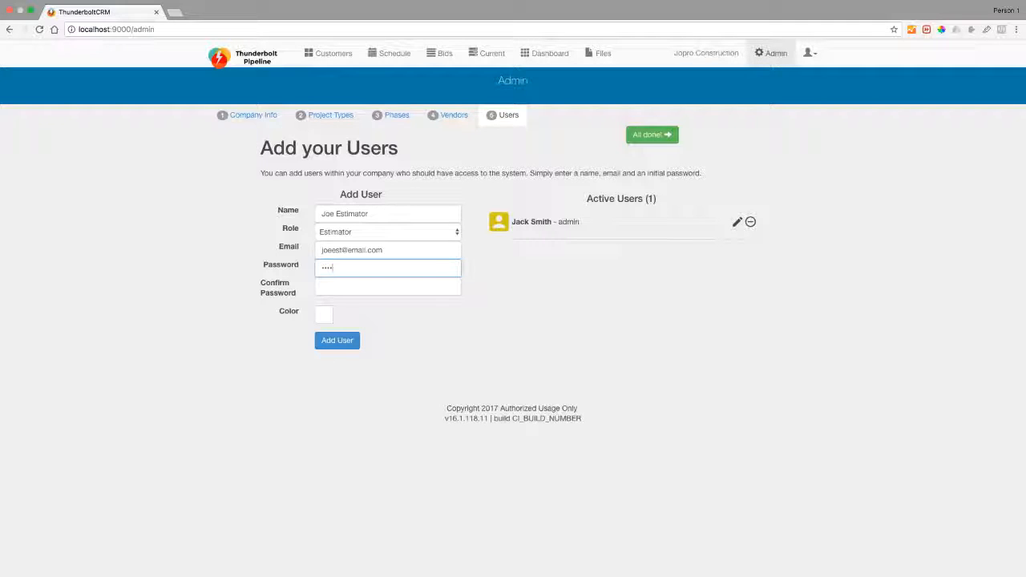
{"action": "left_click", "coordinate": [388, 286]}
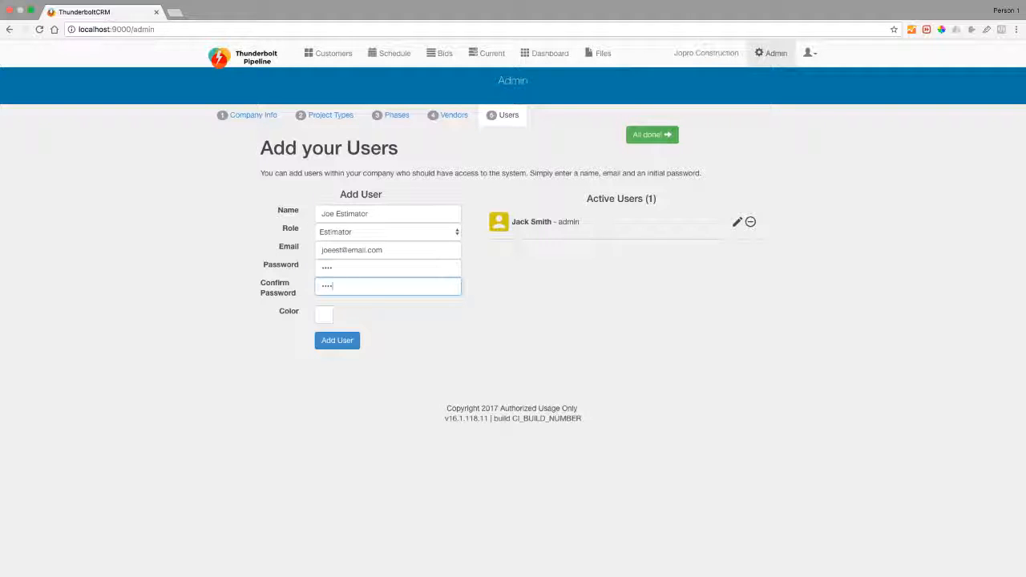
Give the user a soft pink colour and add them to the active users.
{"action": "left_click", "coordinate": [324, 314]}
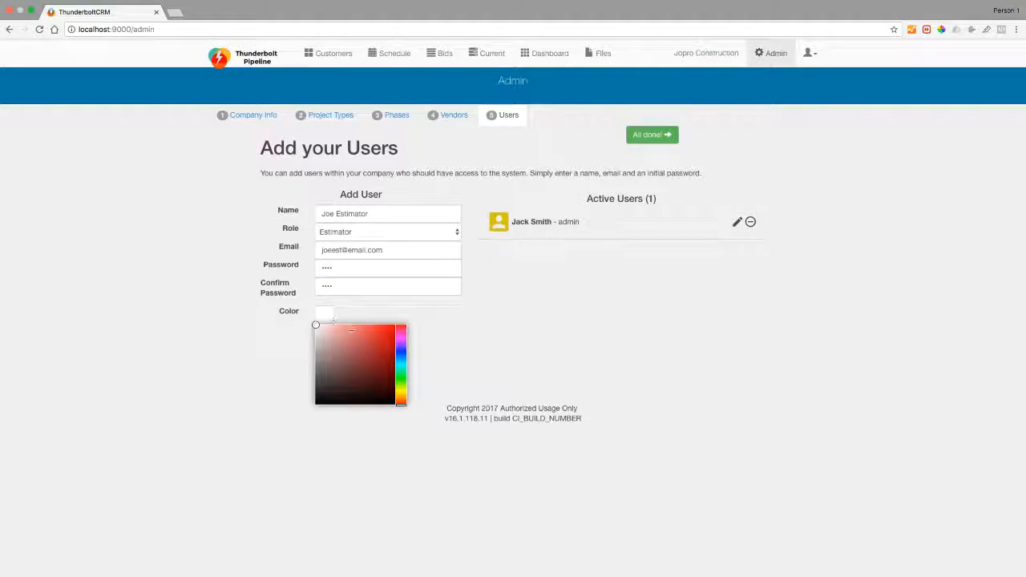
{"action": "left_click", "coordinate": [352, 331]}
{"action": "left_click", "coordinate": [349, 333]}
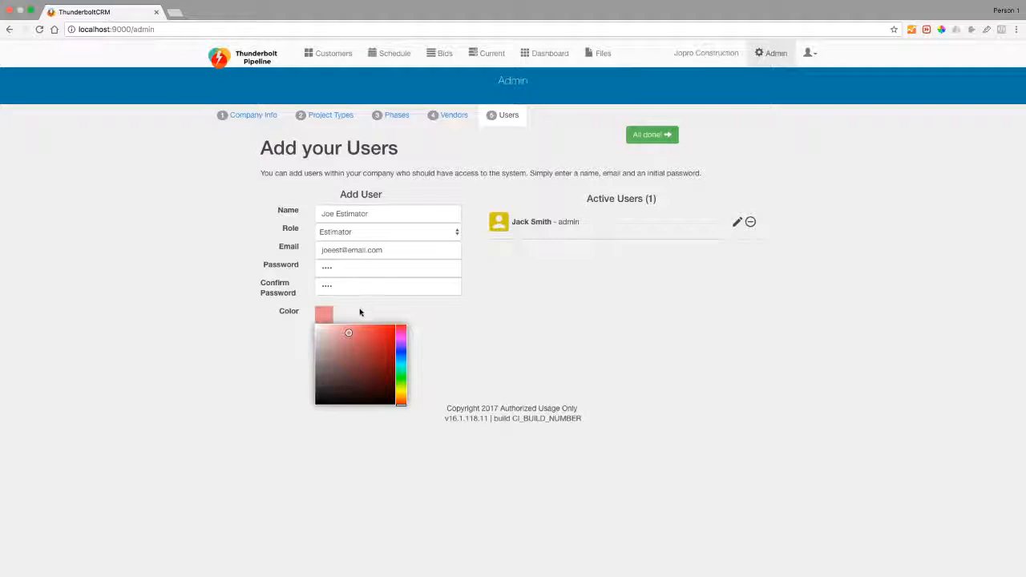
{"action": "left_click", "coordinate": [285, 319]}
{"action": "left_click", "coordinate": [343, 348]}
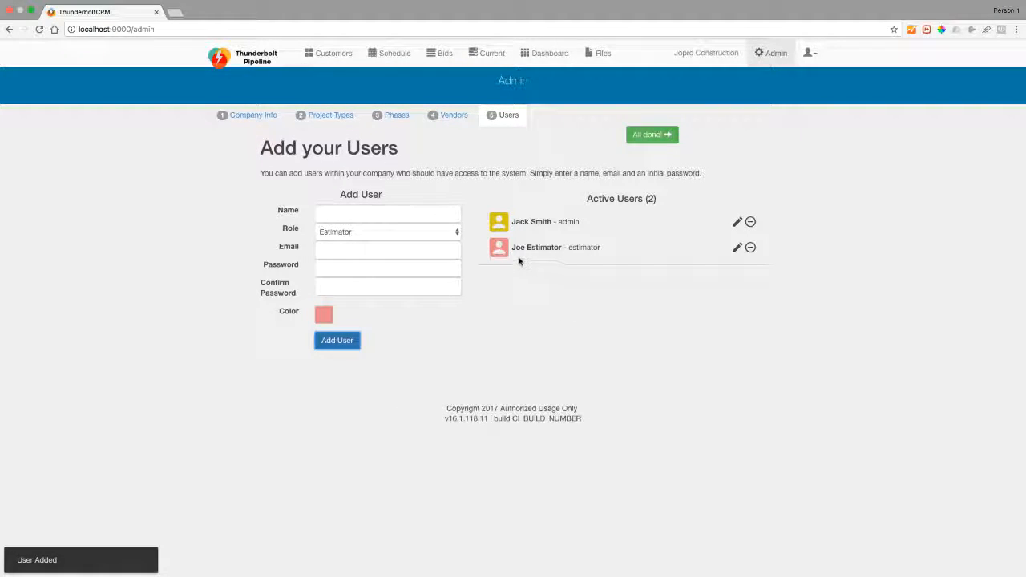
Cancel the estimator's edit without changes and set the new user's role to Project Manager.
{"action": "left_click", "coordinate": [737, 248]}
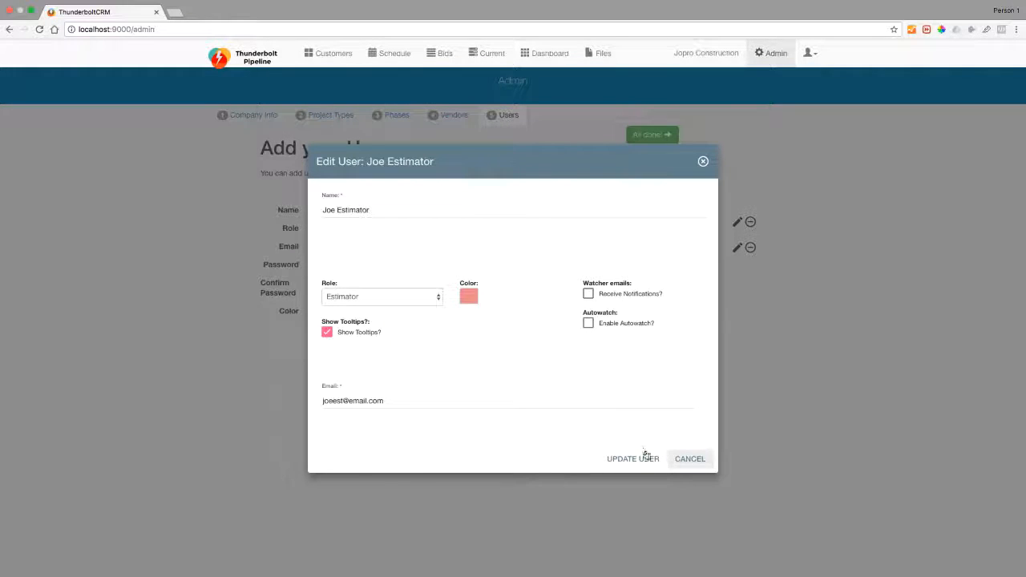
{"action": "left_click", "coordinate": [685, 459]}
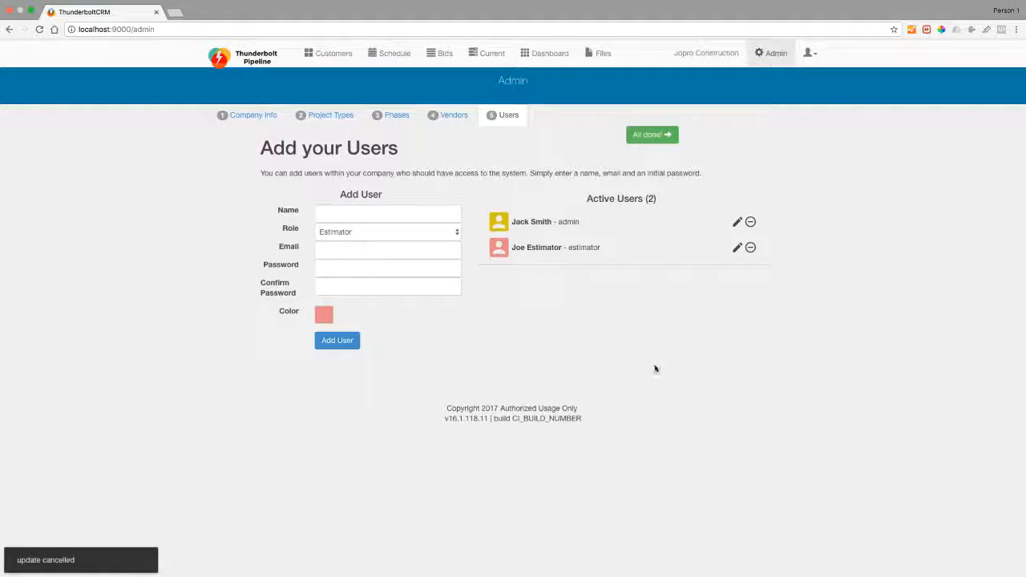
{"action": "left_click", "coordinate": [398, 232]}
{"action": "left_click", "coordinate": [379, 252]}
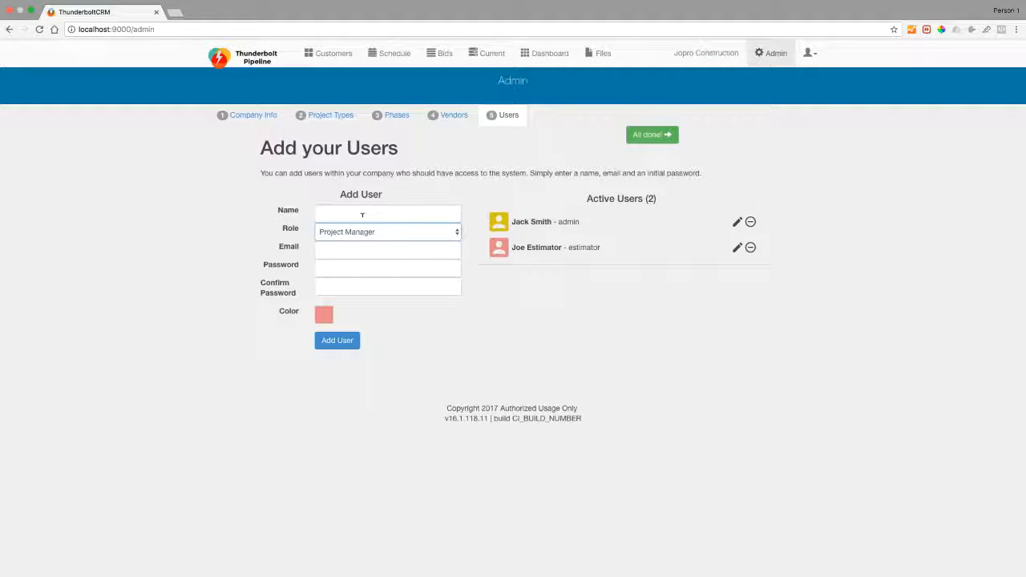
Enter the project manager's name, e-mail address, password and confirmation password.
{"action": "left_click", "coordinate": [363, 214]}
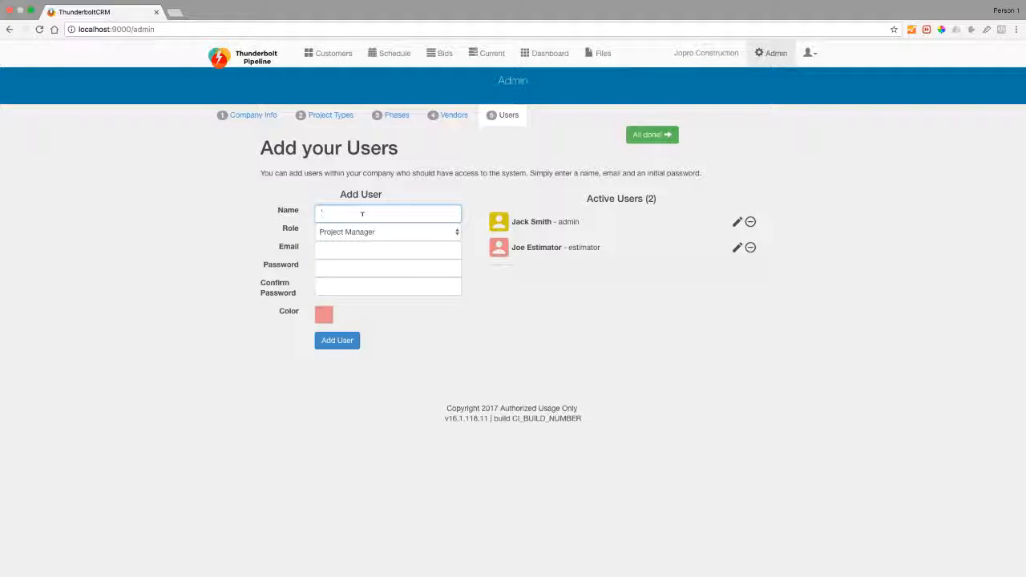
{"action": "type", "text": "Jill PM"}
{"action": "key", "text": "Tab"}
{"action": "key", "text": "Tab"}
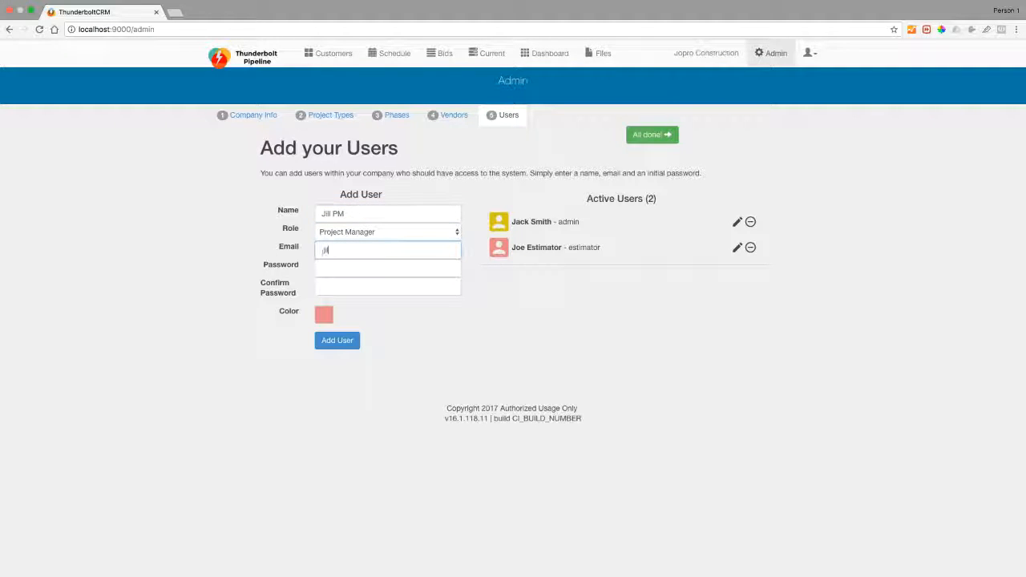
{"action": "key", "text": "Tab"}
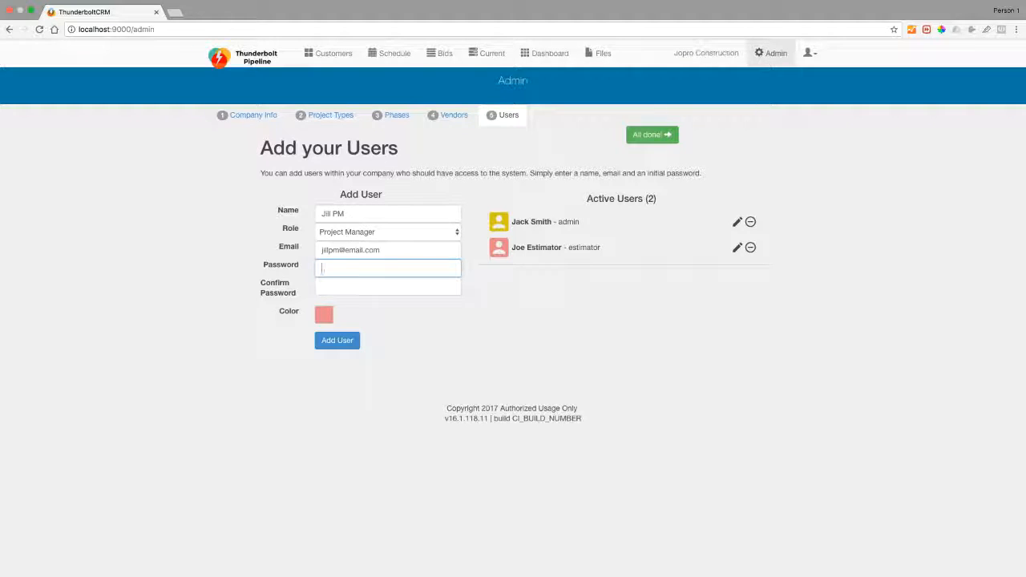
{"action": "left_click_drag", "start_coordinate": [346, 250], "coordinate": [365, 251]}
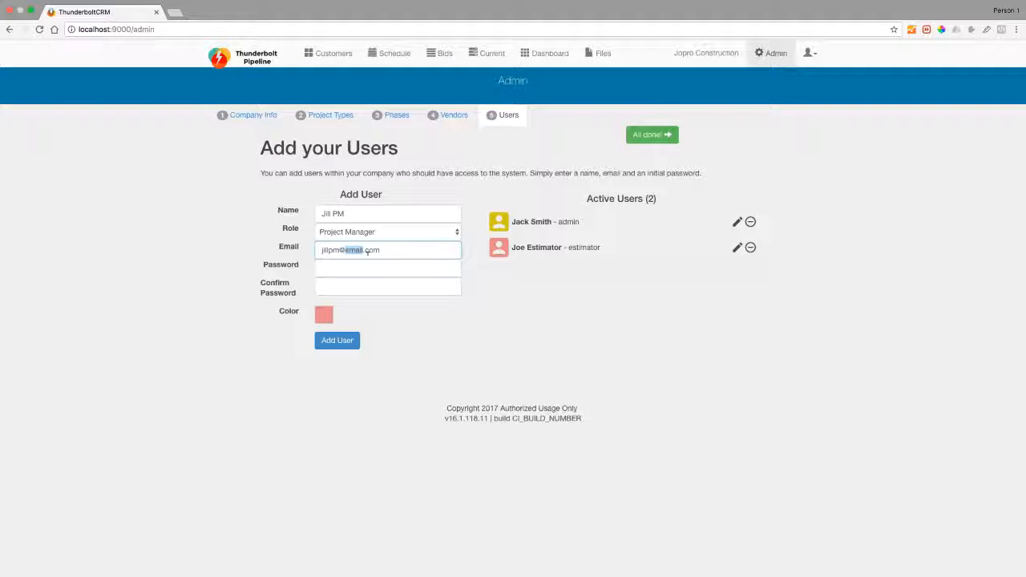
{"action": "left_click", "coordinate": [362, 266]}
{"action": "type", "text": "123"}
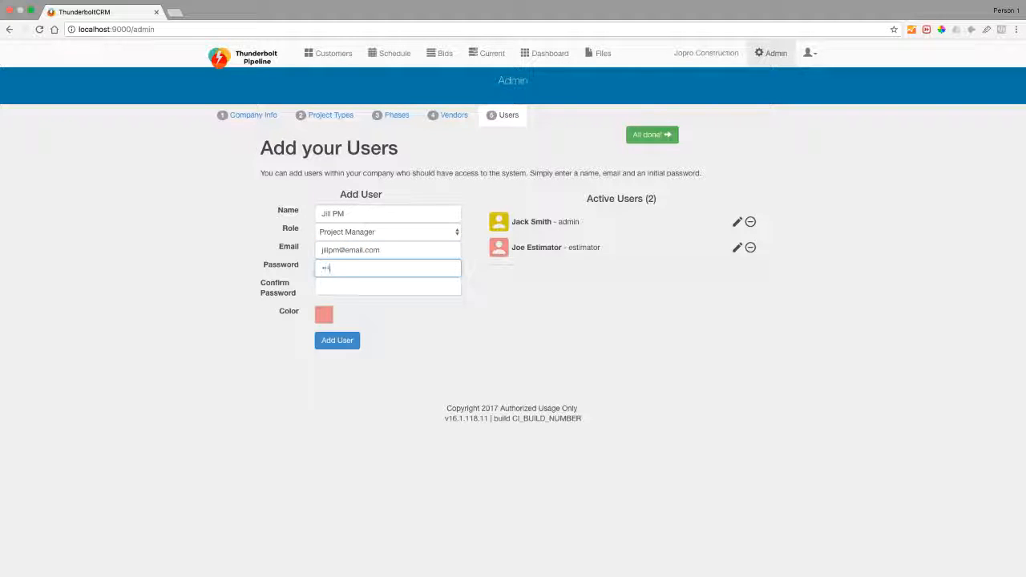
{"action": "left_click", "coordinate": [351, 287]}
{"action": "type", "text": "1234"}
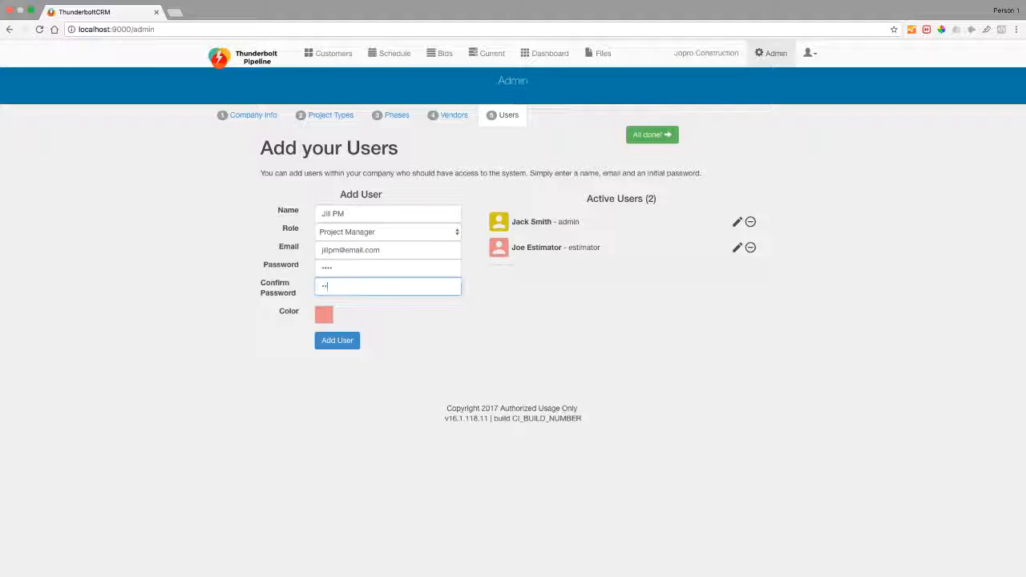
Give the new user a blue colour and add them to Active Users.
{"action": "left_click", "coordinate": [324, 314]}
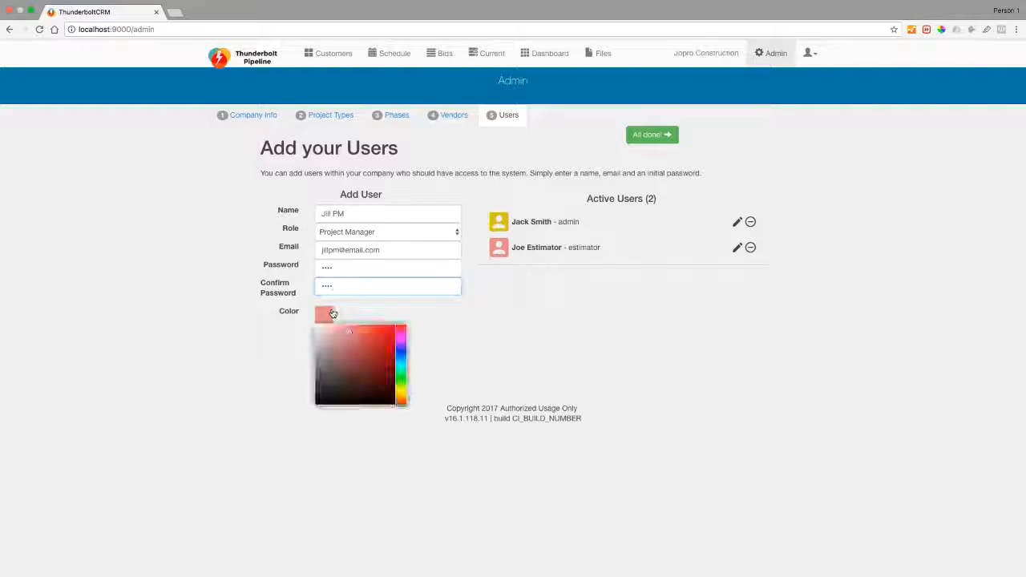
{"action": "left_click", "coordinate": [401, 351]}
{"action": "left_click", "coordinate": [296, 327]}
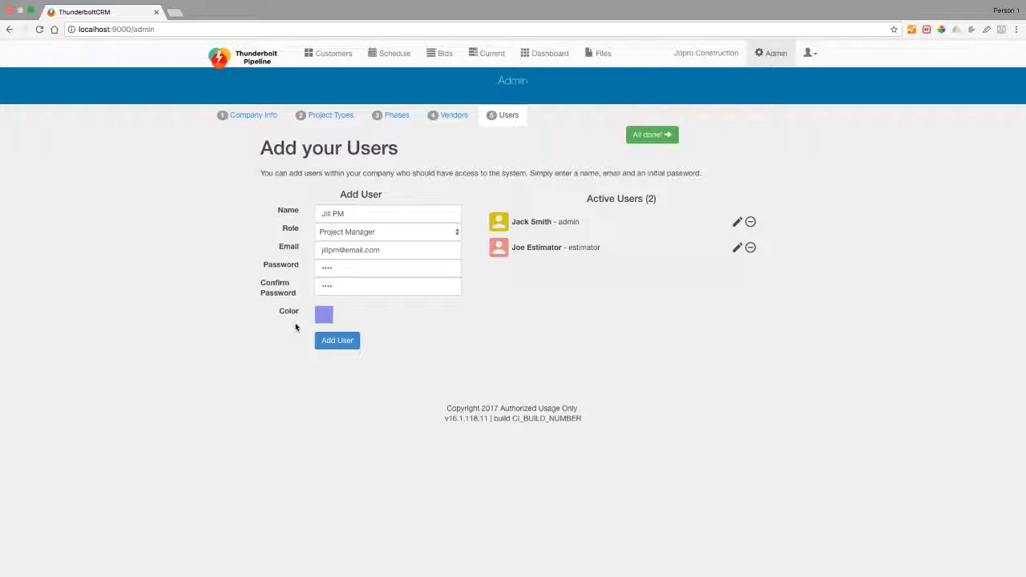
{"action": "left_click", "coordinate": [334, 343]}
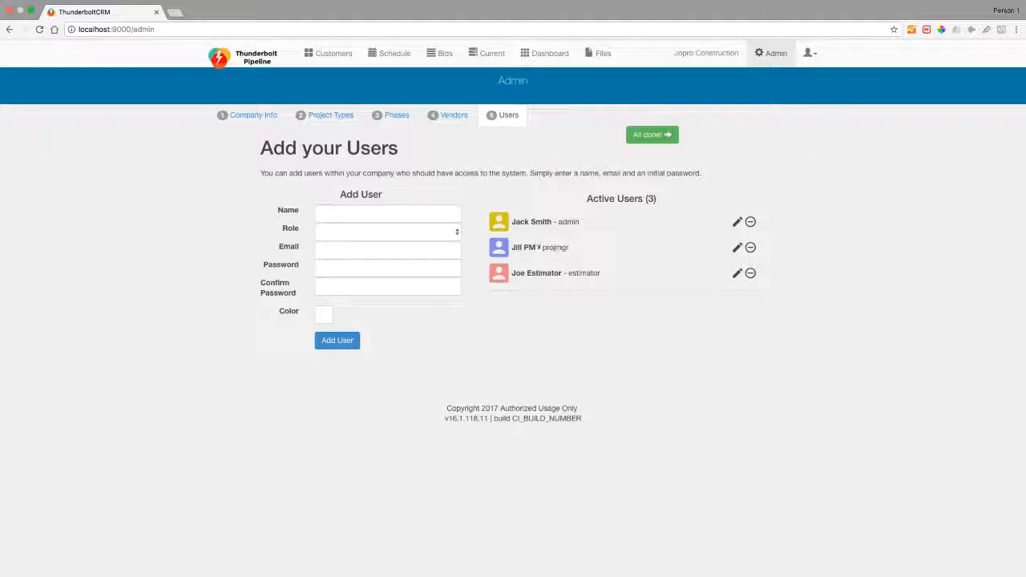
Recolour the project manager user green and save the update.
{"action": "left_click", "coordinate": [735, 249]}
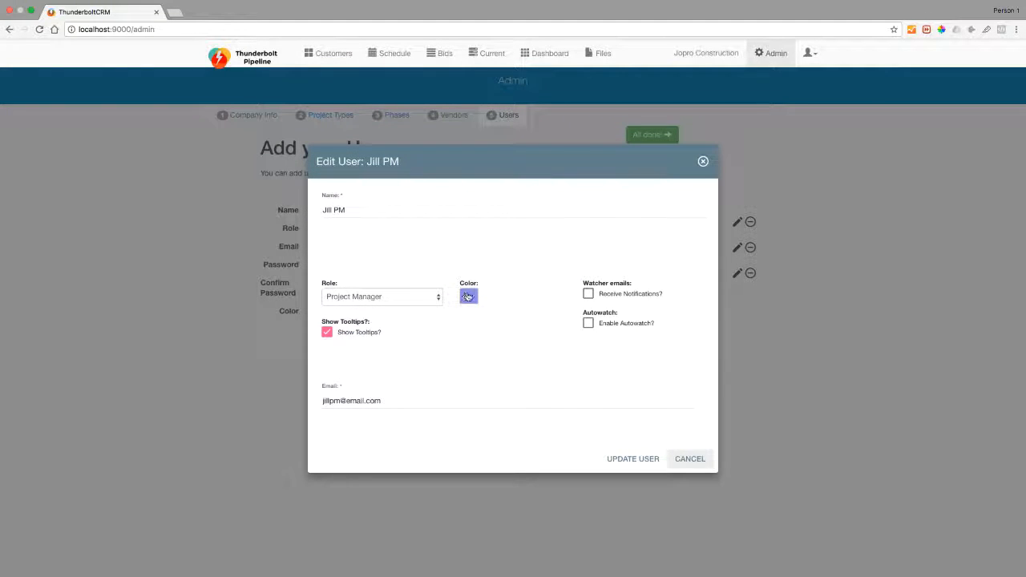
{"action": "left_click", "coordinate": [469, 296]}
{"action": "left_click", "coordinate": [550, 354]}
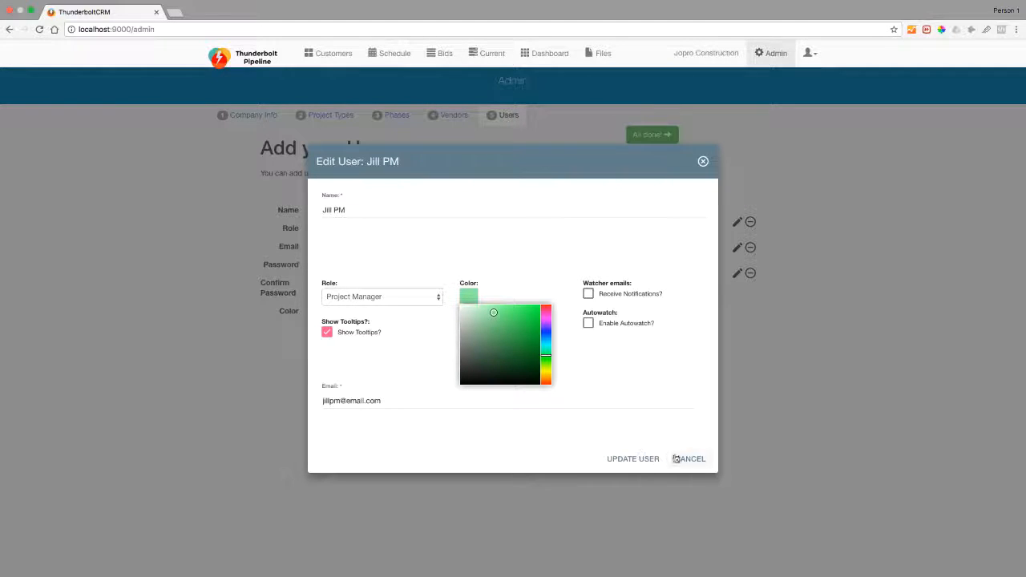
{"action": "left_click", "coordinate": [648, 458]}
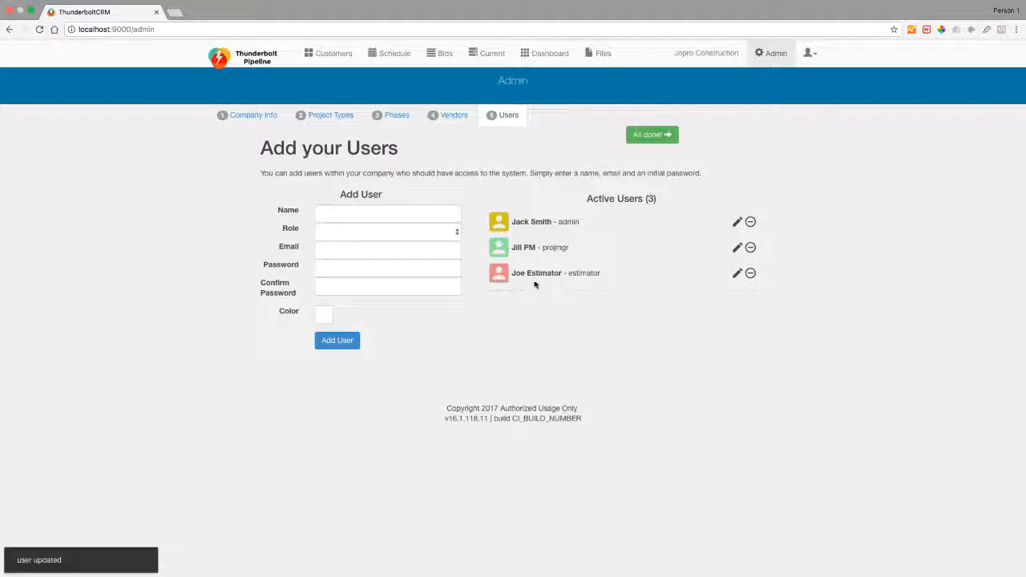
{"action": "left_click", "coordinate": [809, 54]}
In your account settings, replace your first name, save it, and return to Admin setup.
{"action": "left_click", "coordinate": [775, 77]}
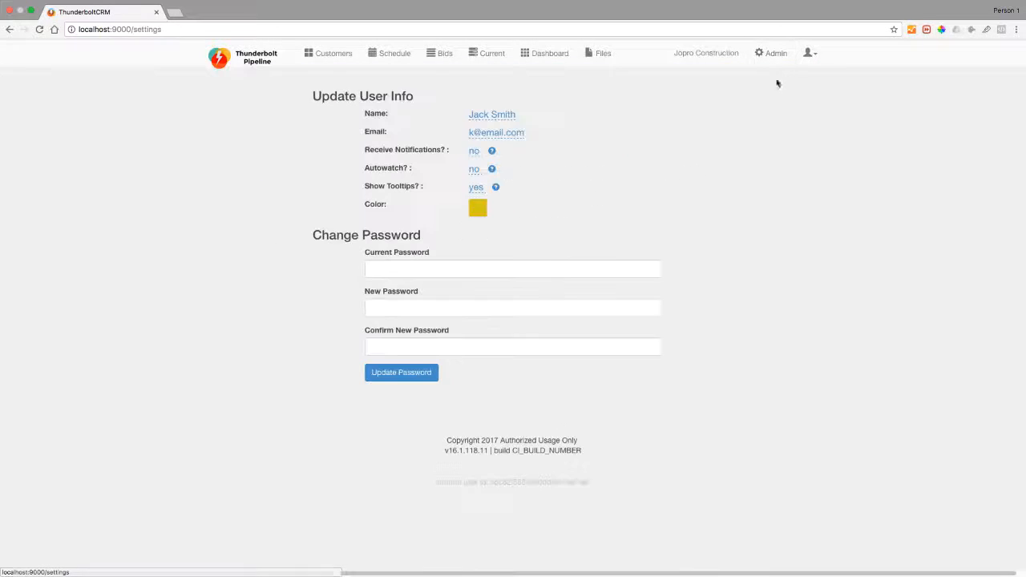
{"action": "left_click", "coordinate": [486, 118]}
{"action": "left_click_drag", "start_coordinate": [485, 114], "coordinate": [466, 110]}
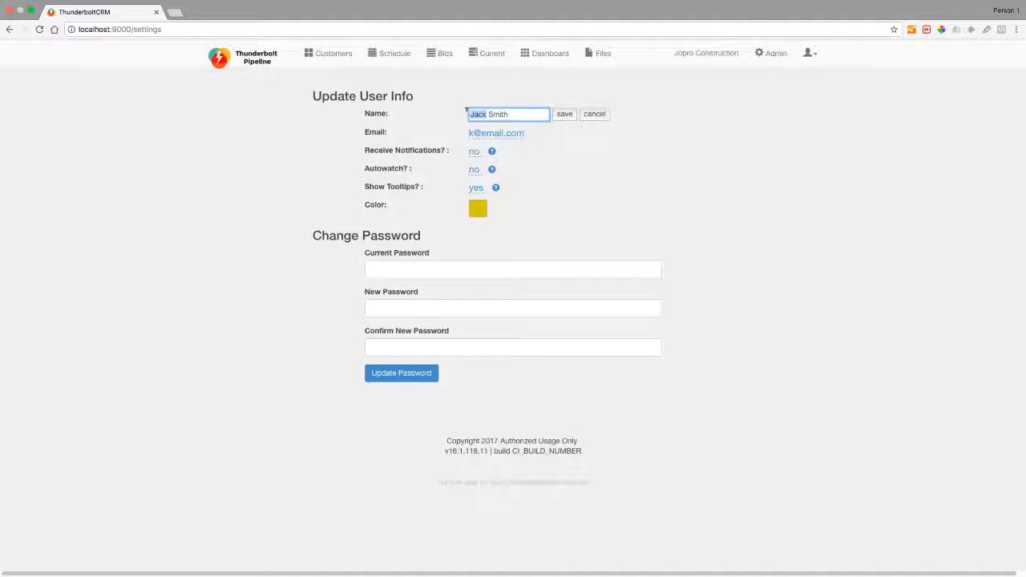
{"action": "type", "text": "Bob"}
{"action": "left_click", "coordinate": [561, 115]}
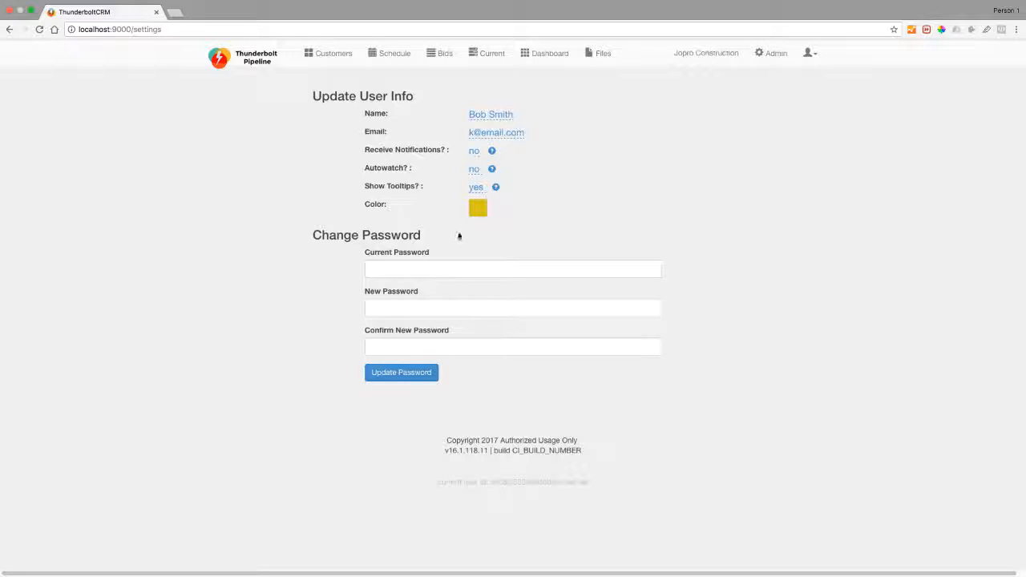
{"action": "left_click", "coordinate": [774, 57]}
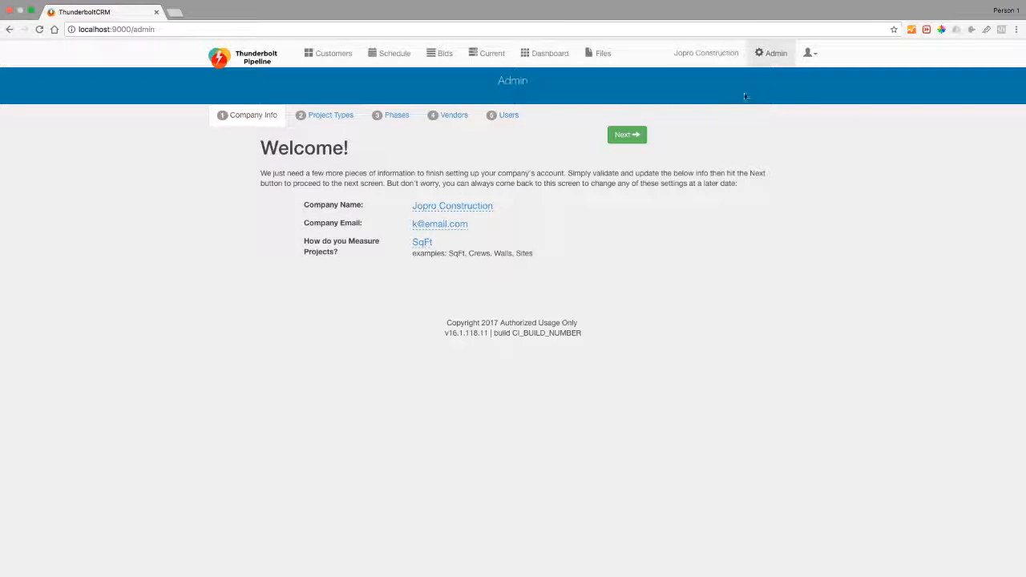